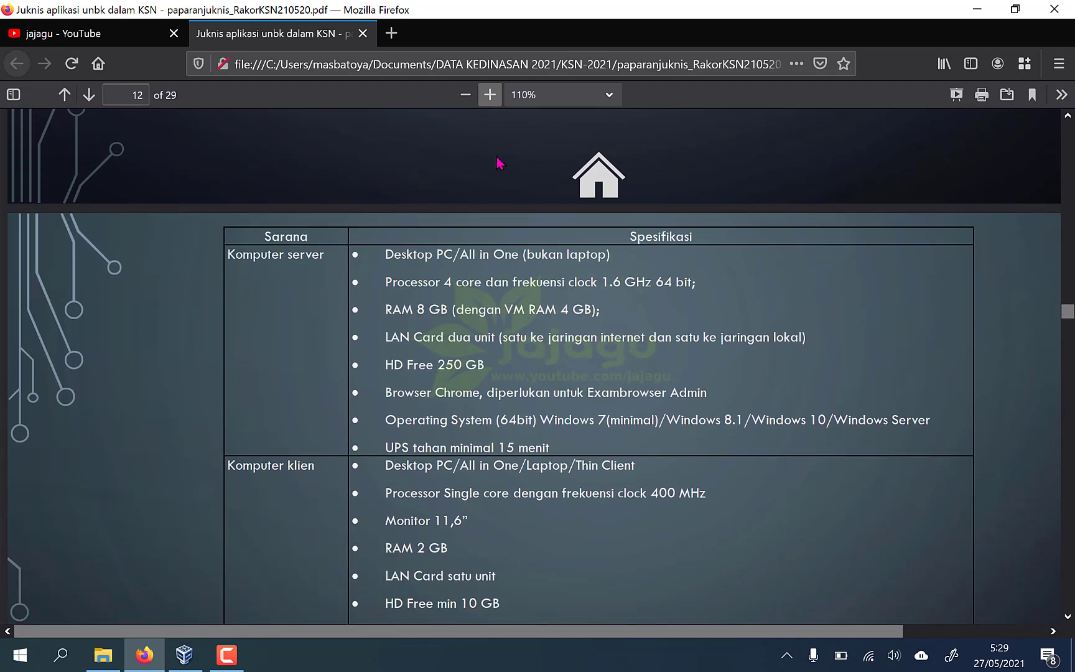
Review the server, client, application and network requirements table in the PDF at 130% zoom.
click(489, 94)
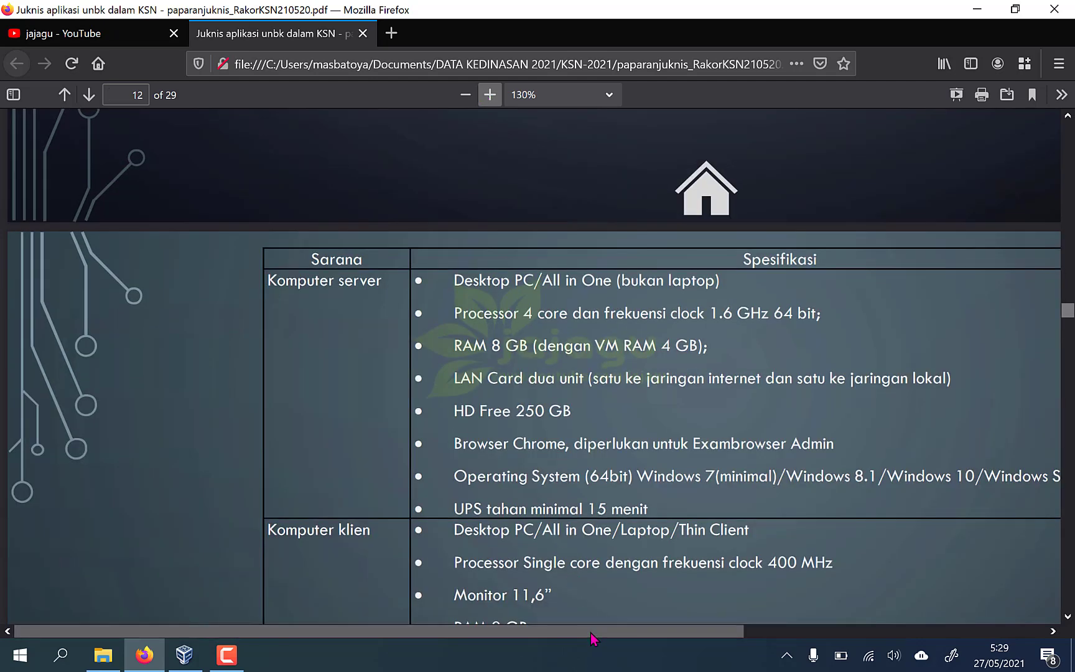
drag(590, 632, 758, 664)
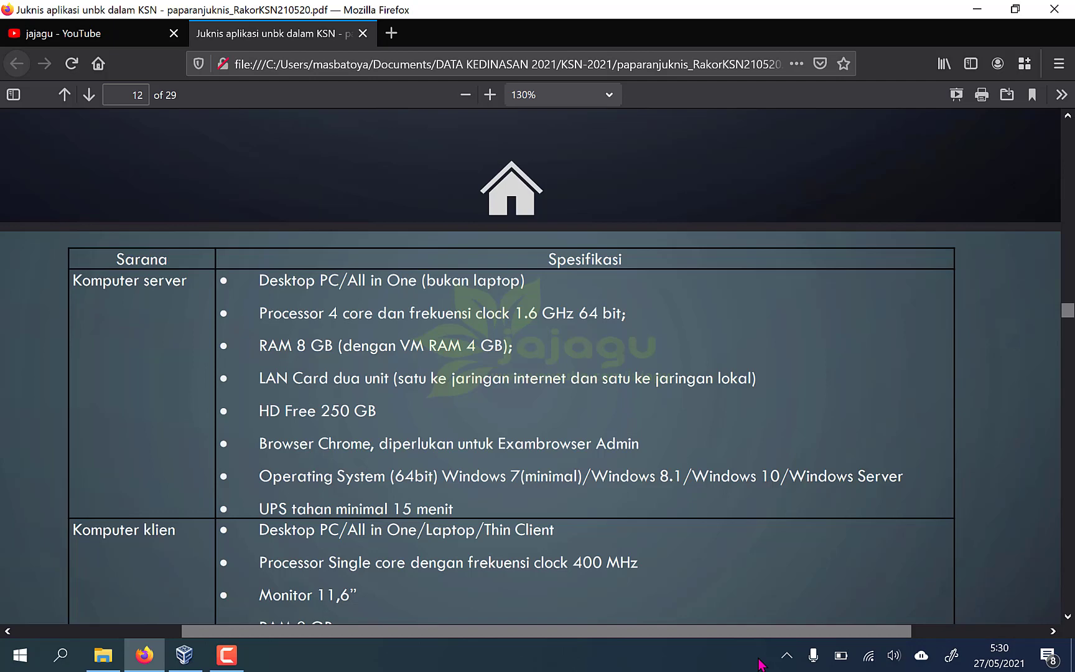
scroll(530, 373, down, 3)
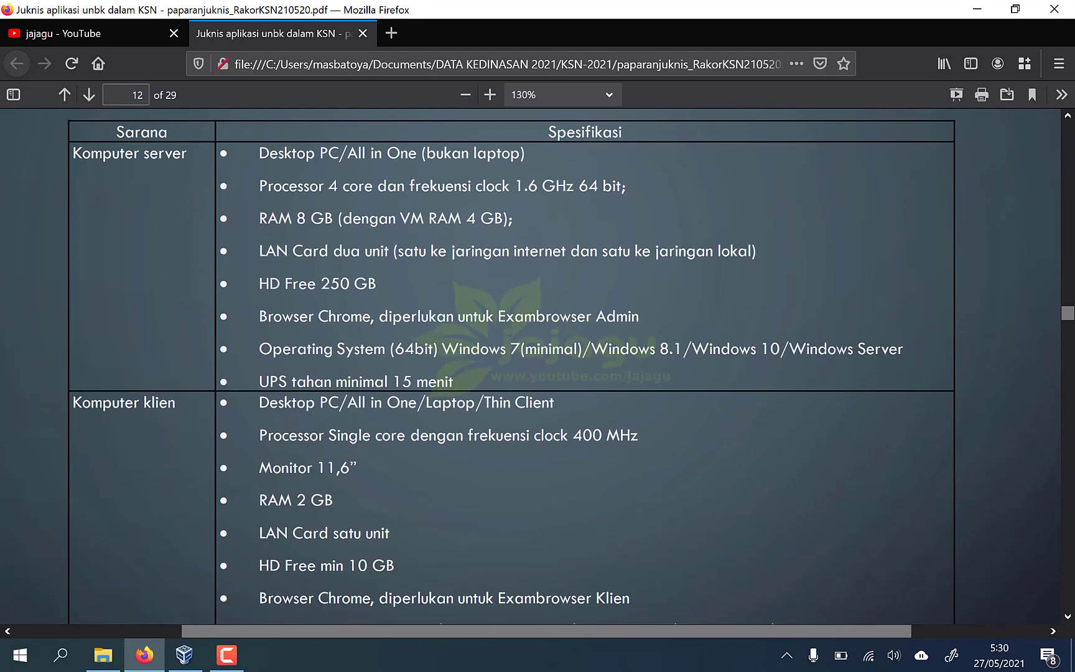
scroll(530, 373, down, 3)
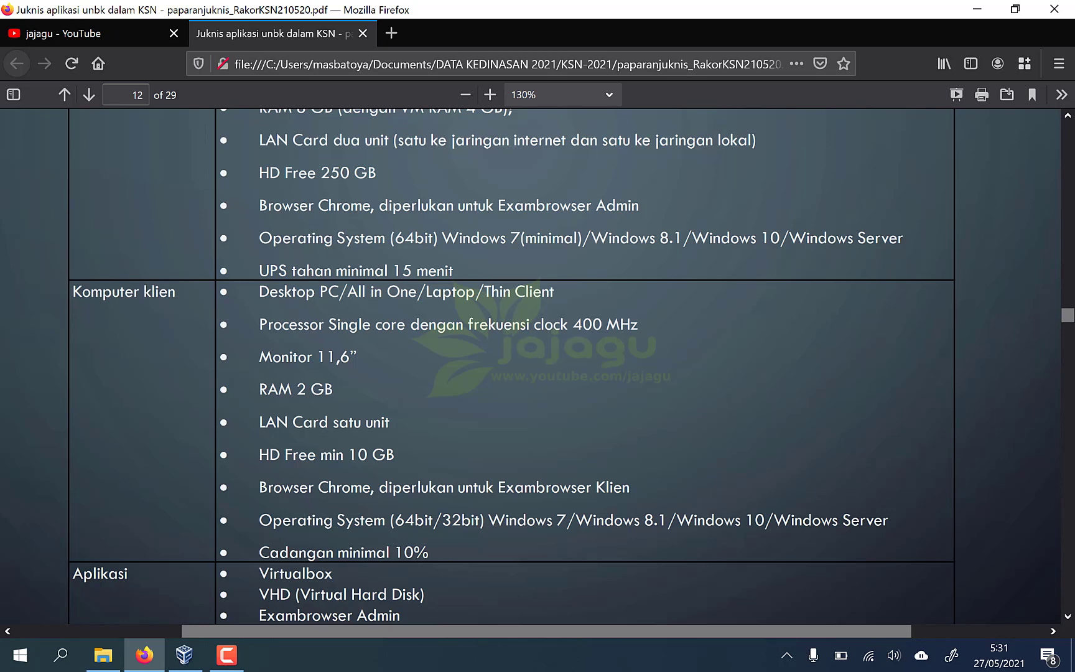
scroll(511, 365, down, 1)
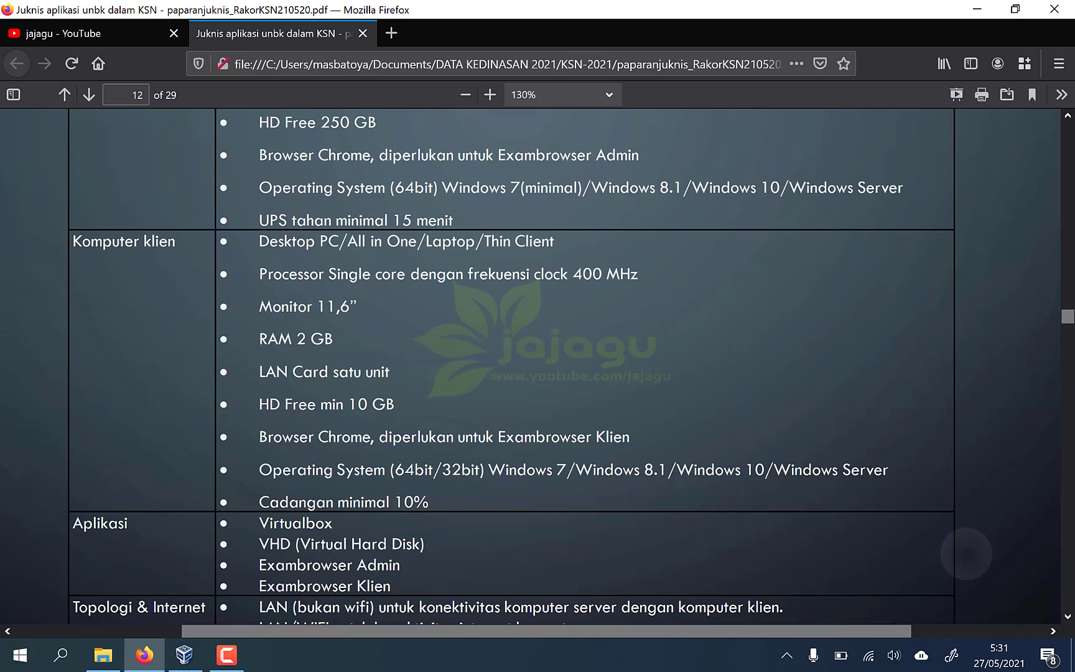
scroll(528, 367, down, 1)
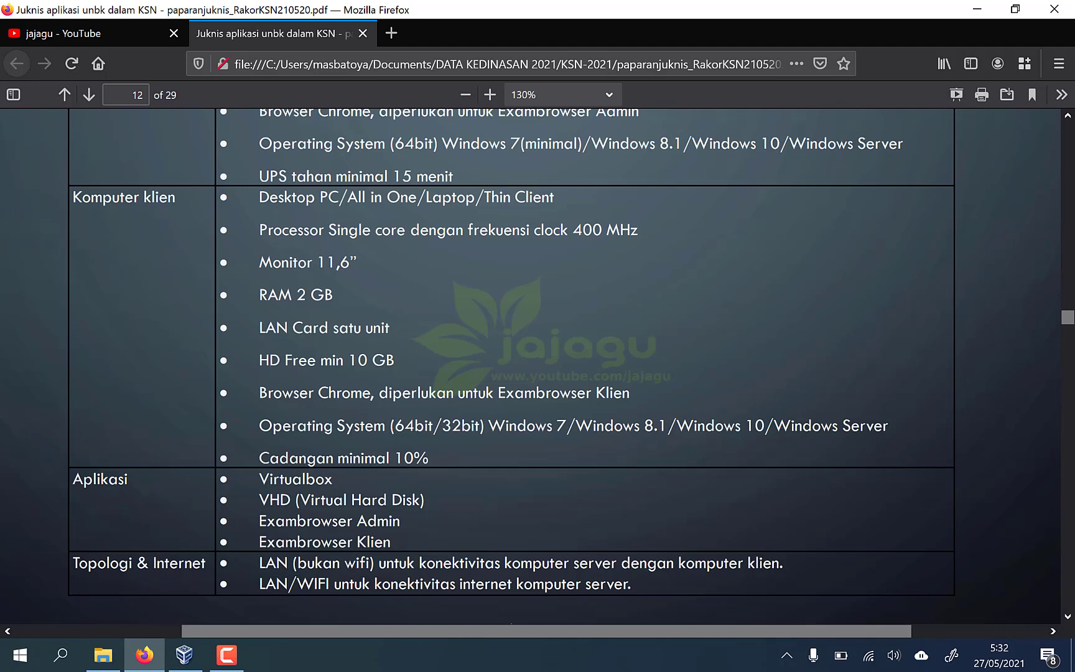
scroll(512, 366, down, 1)
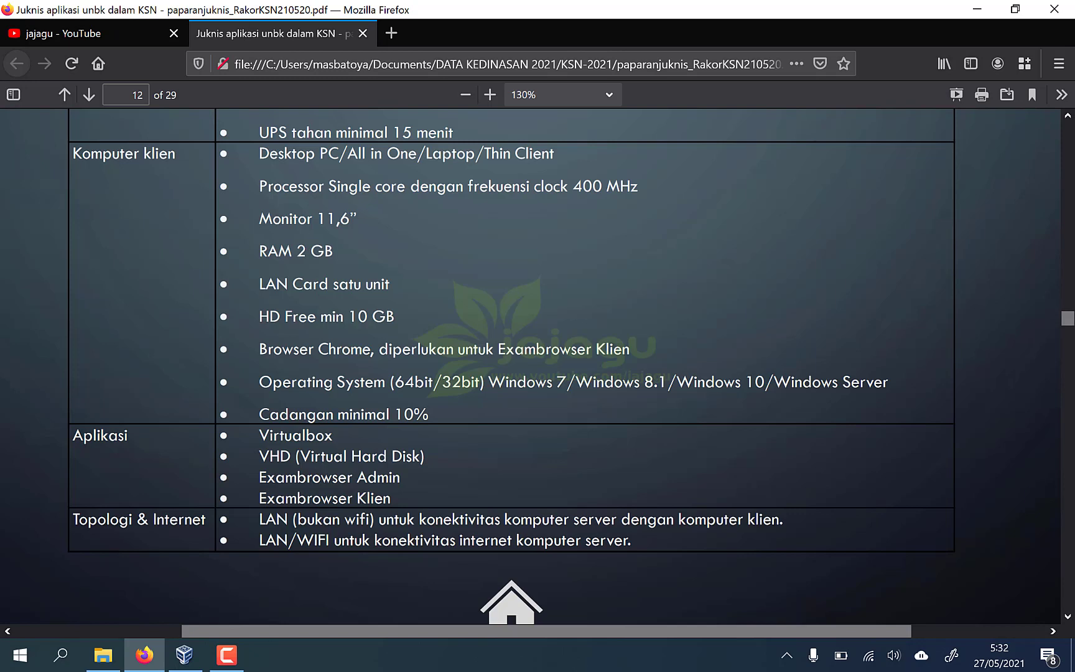
Switch to Oracle VM VirtualBox Manager and check which VirtualBox version is installed.
click(192, 661)
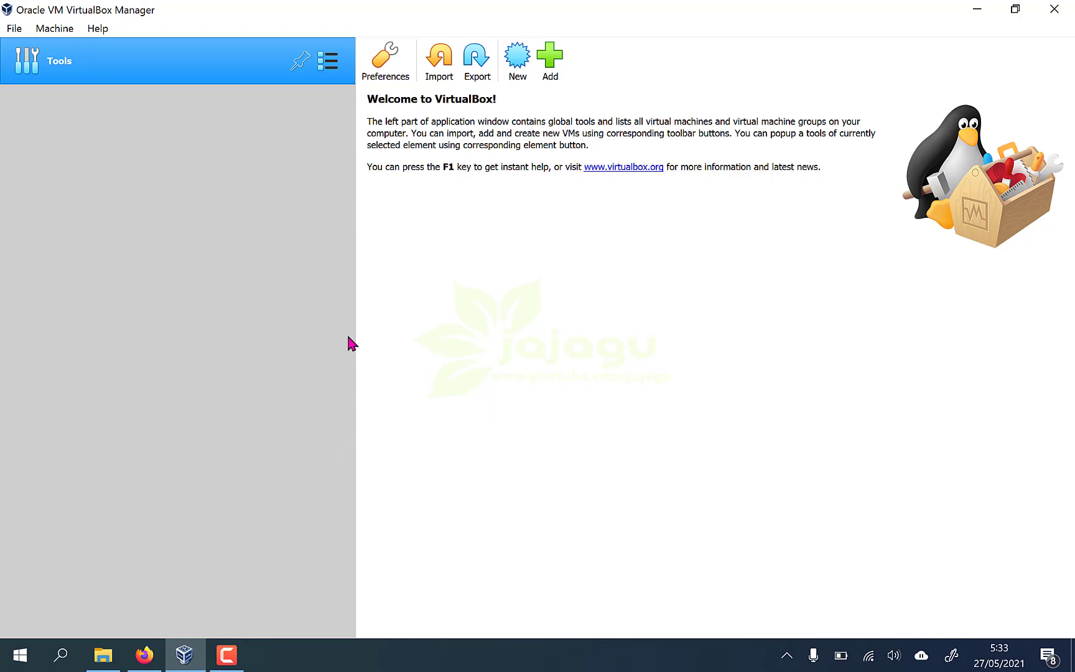
click(96, 29)
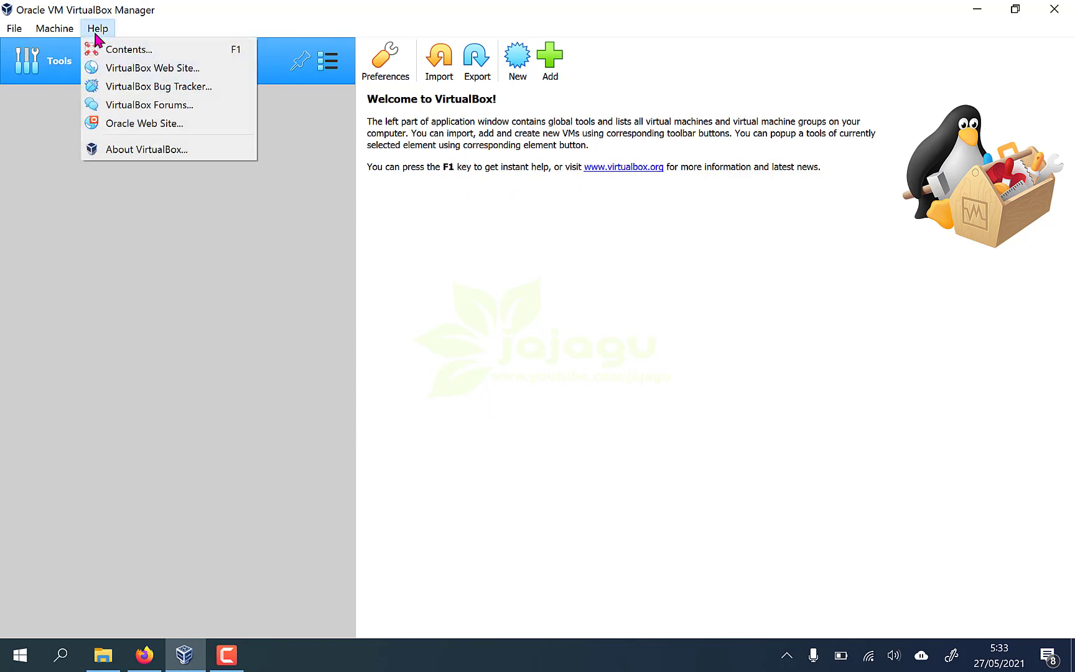
click(173, 153)
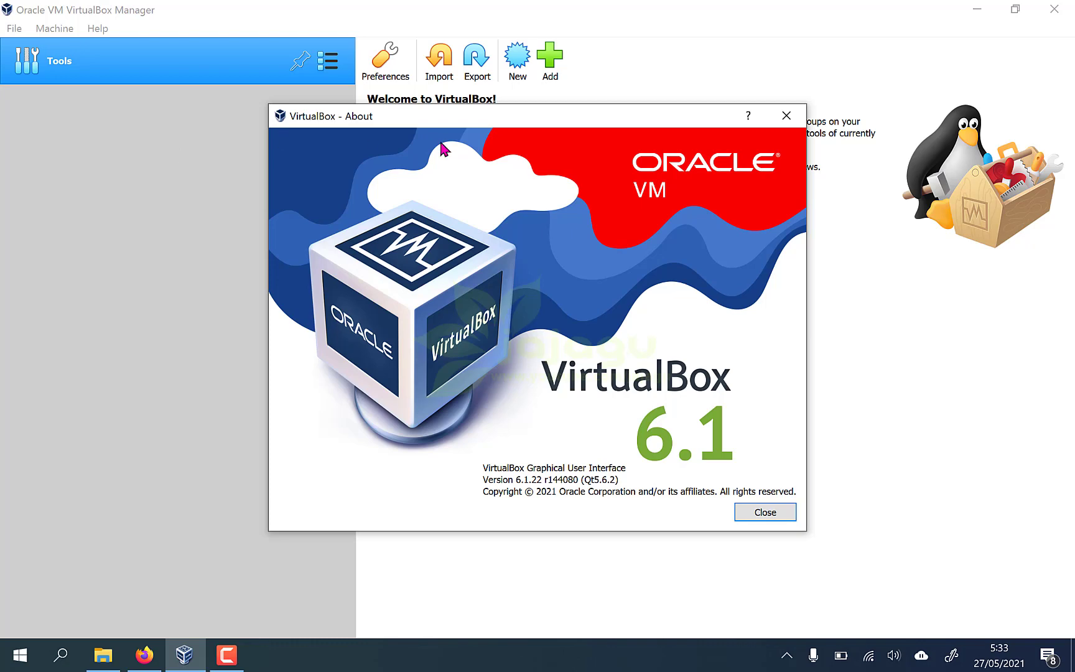
click(786, 116)
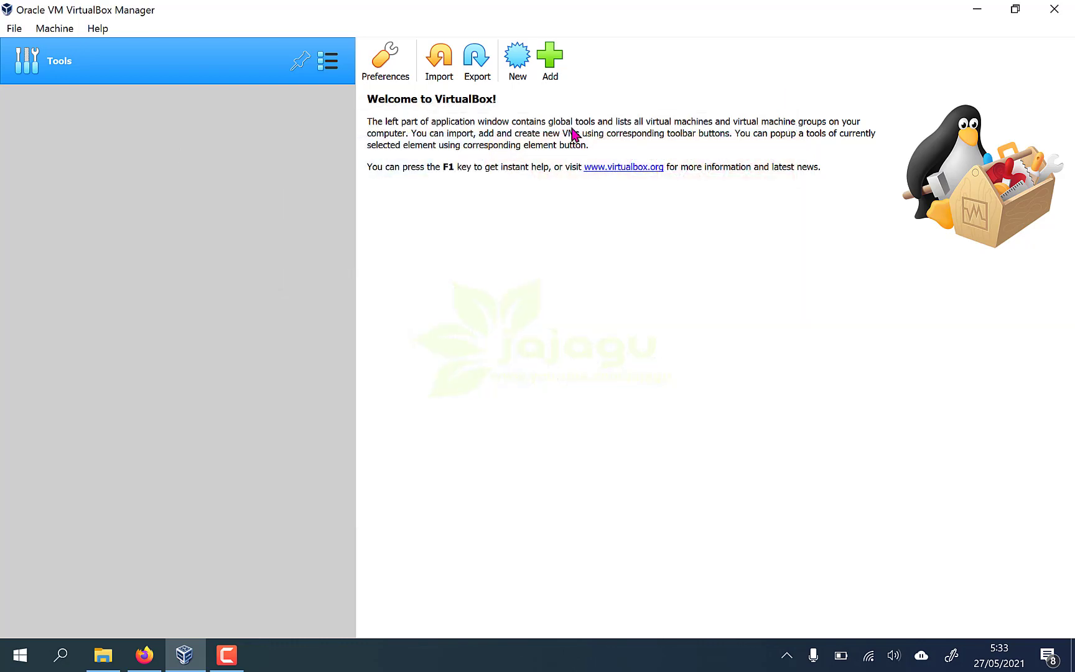
Start creating a new virtual machine and name it KSNK2021.
click(520, 79)
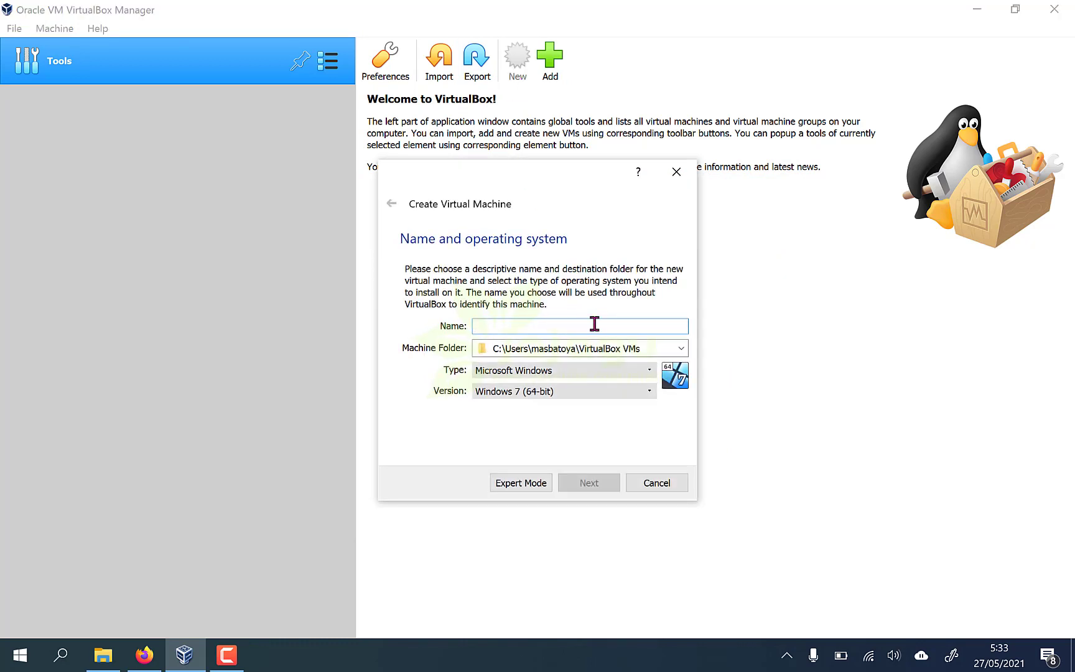
click(594, 324)
text(KSNK2021)
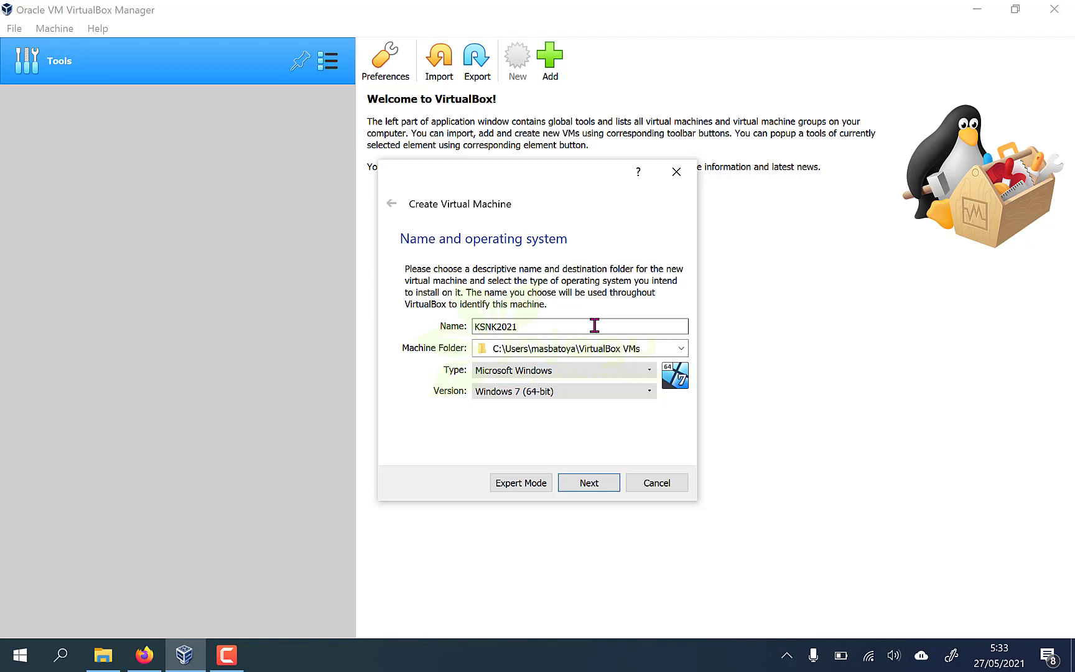
key(Left)
key(Left)
key(Left)
key(Left)
key(BackSpace)
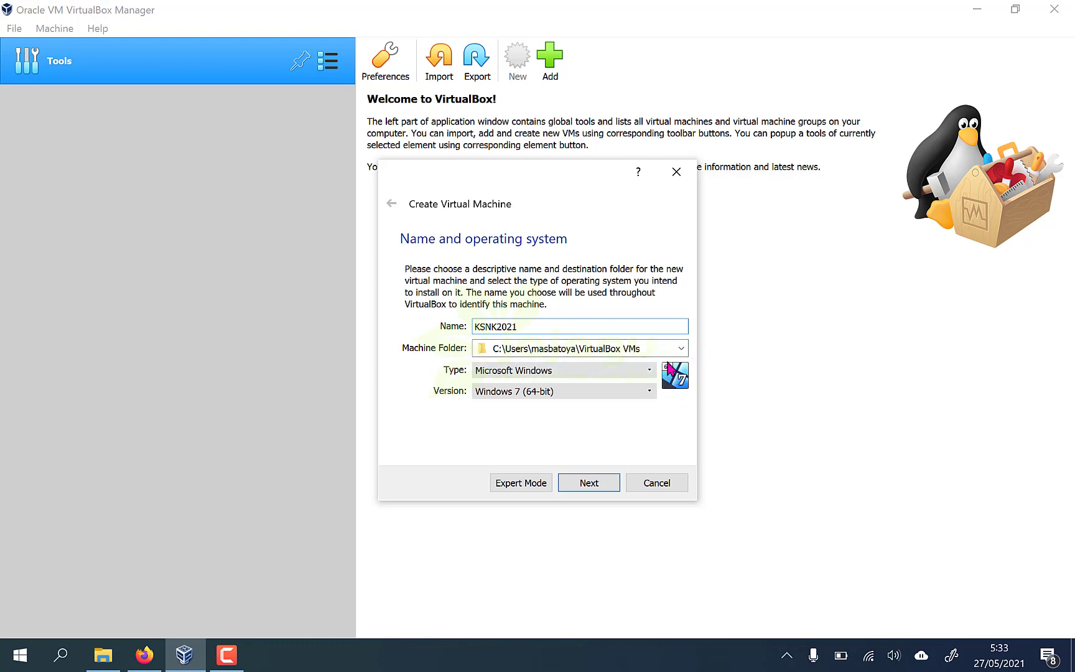
Set the new virtual machine's operating system version to Windows 2016 (64-bit).
click(652, 396)
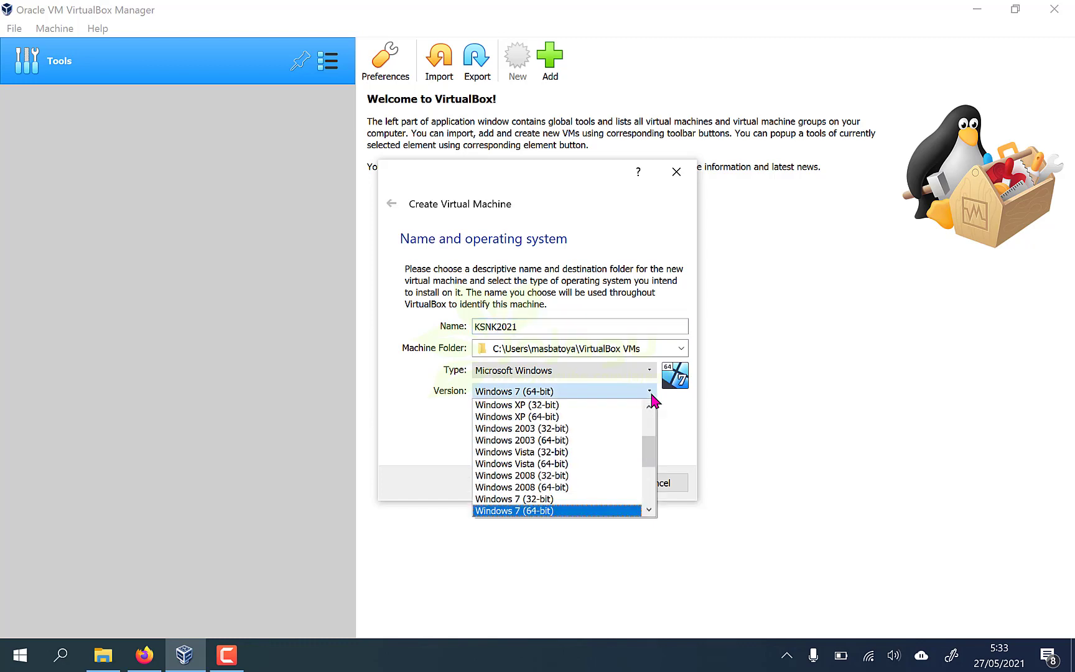
click(648, 509)
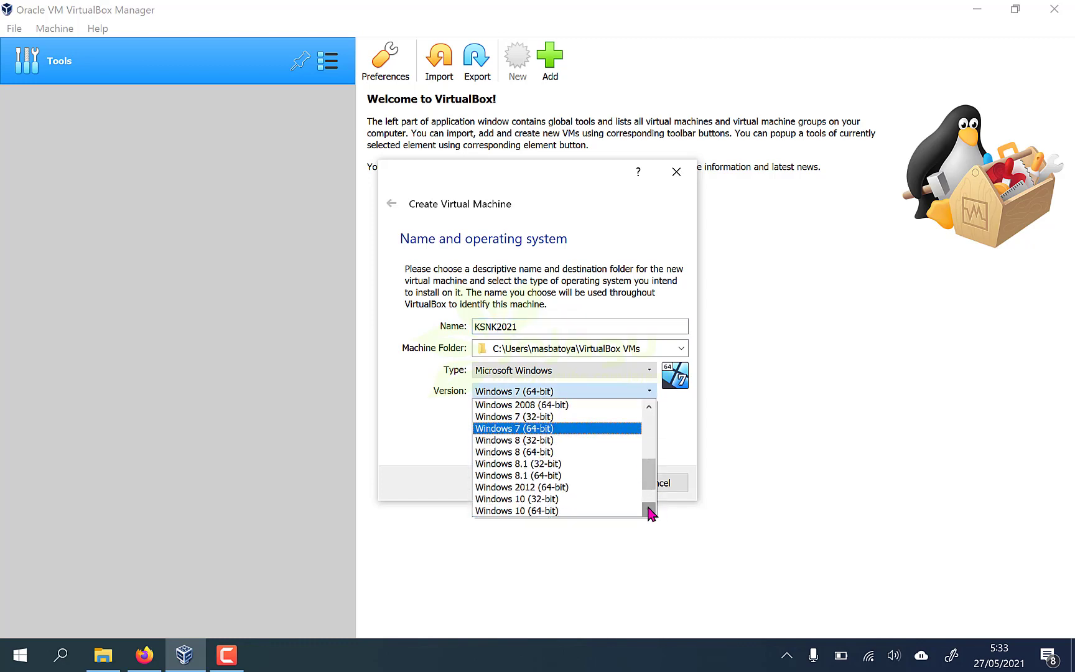
click(649, 510)
click(649, 511)
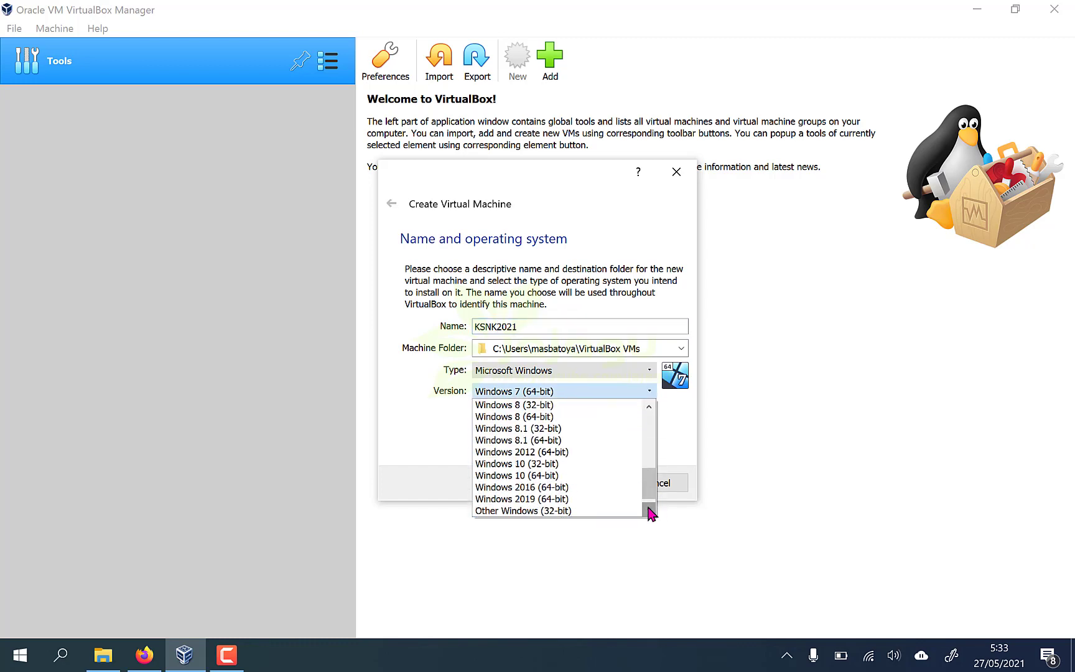
click(607, 488)
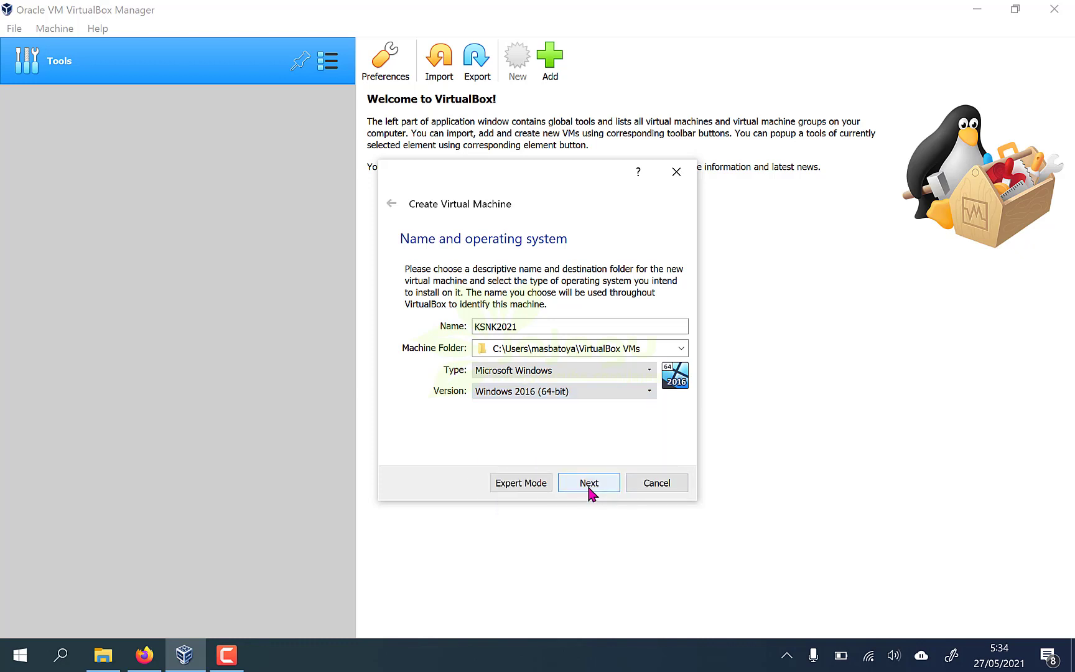
Allocate 10595 MB of memory to the new virtual machine and continue to the hard disk options.
click(590, 484)
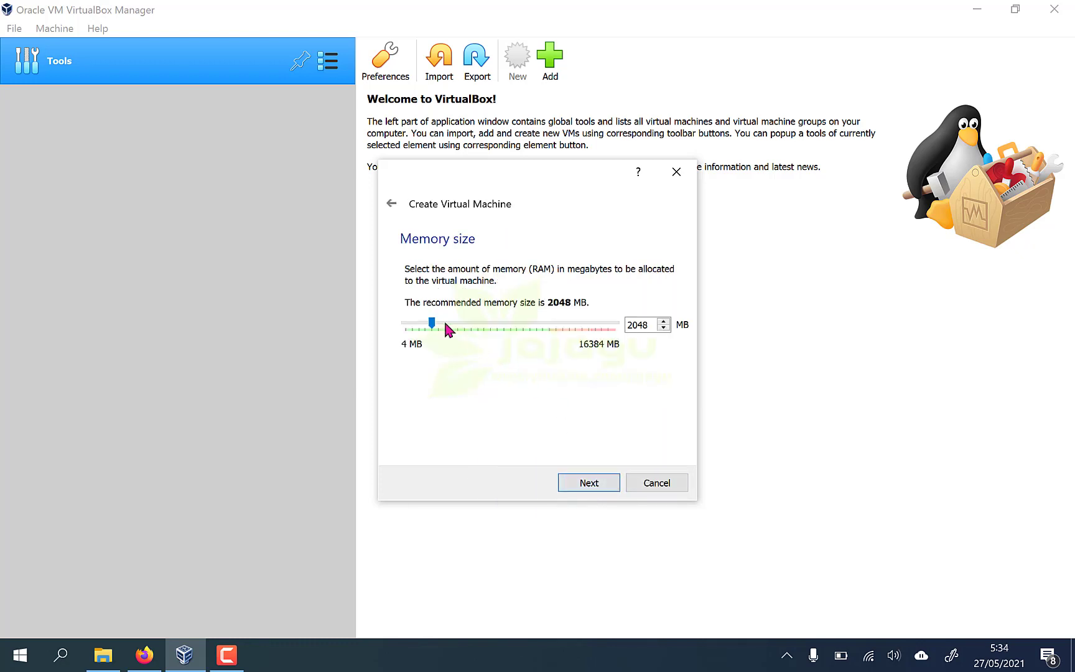
drag(434, 326, 543, 343)
click(589, 484)
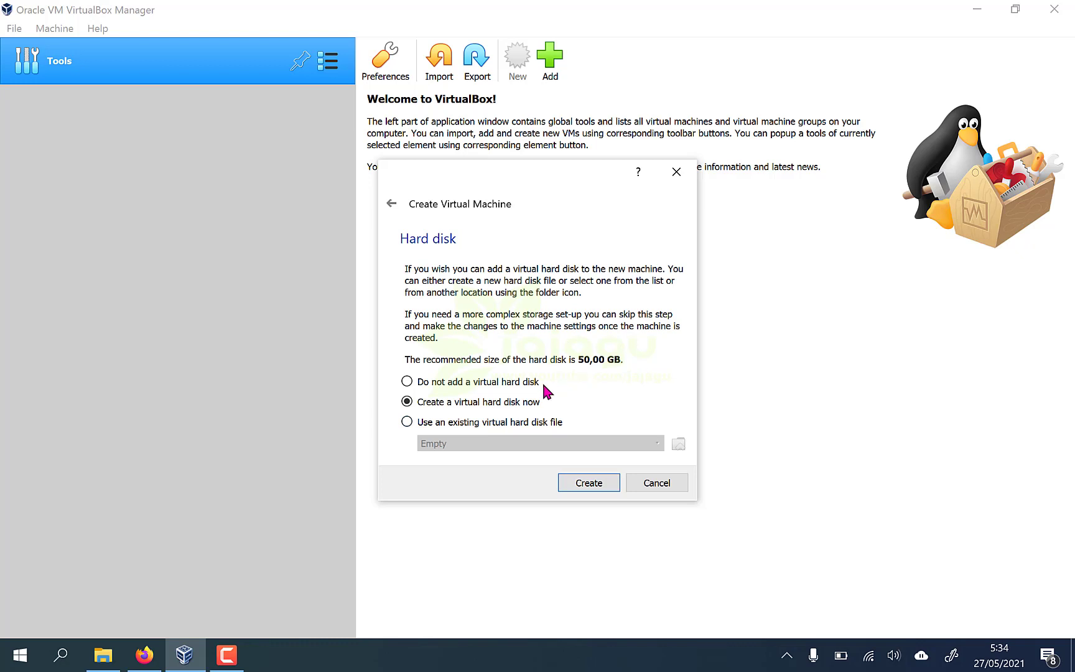
Use the existing virtual hard disk VHD UNBK3_FRESH.vhd from the Downloads folder and finish creating the virtual machine.
click(525, 427)
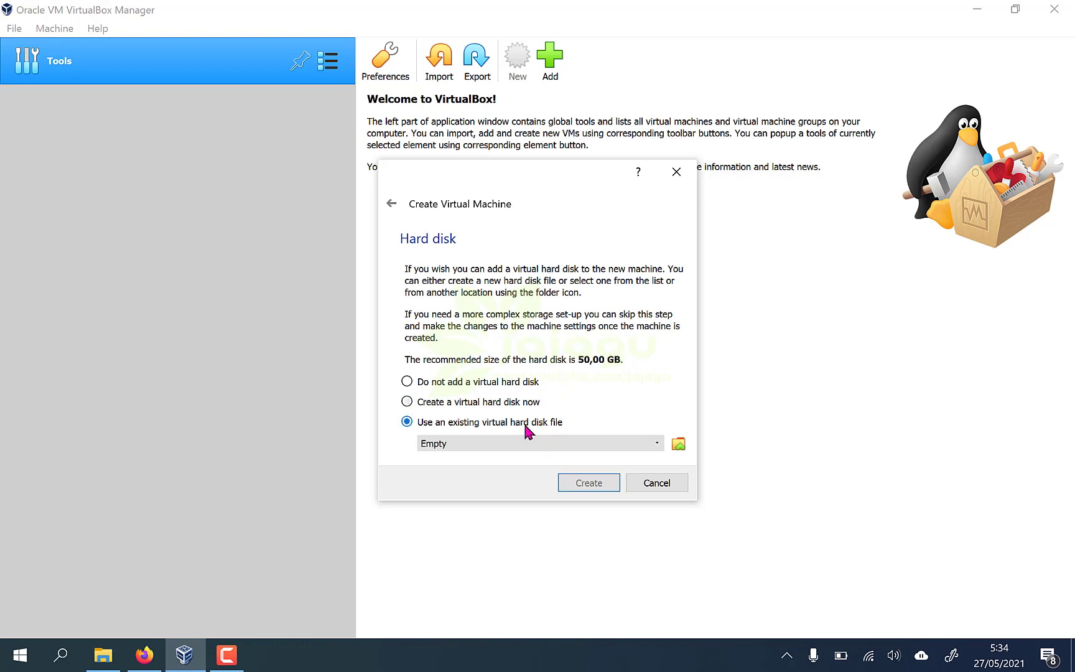
click(679, 444)
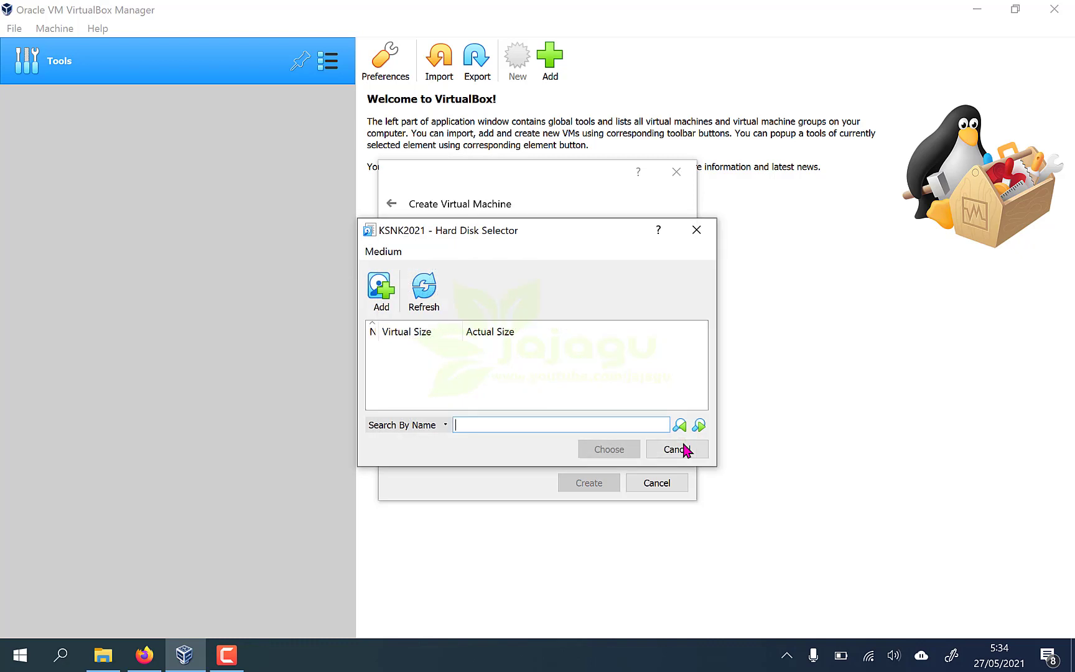
click(390, 291)
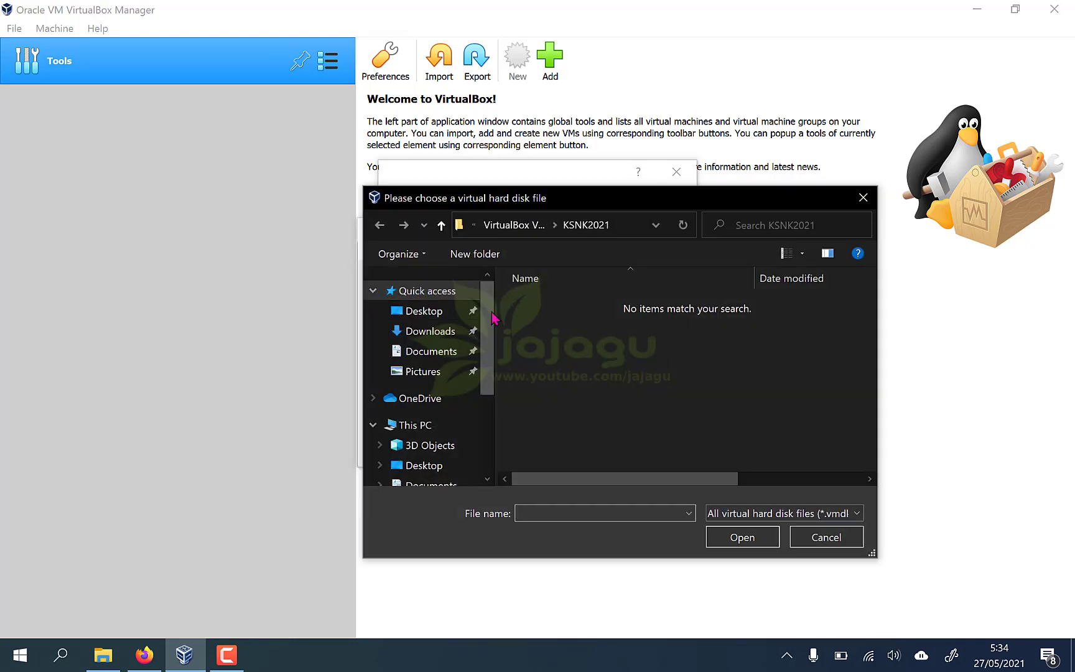
click(431, 331)
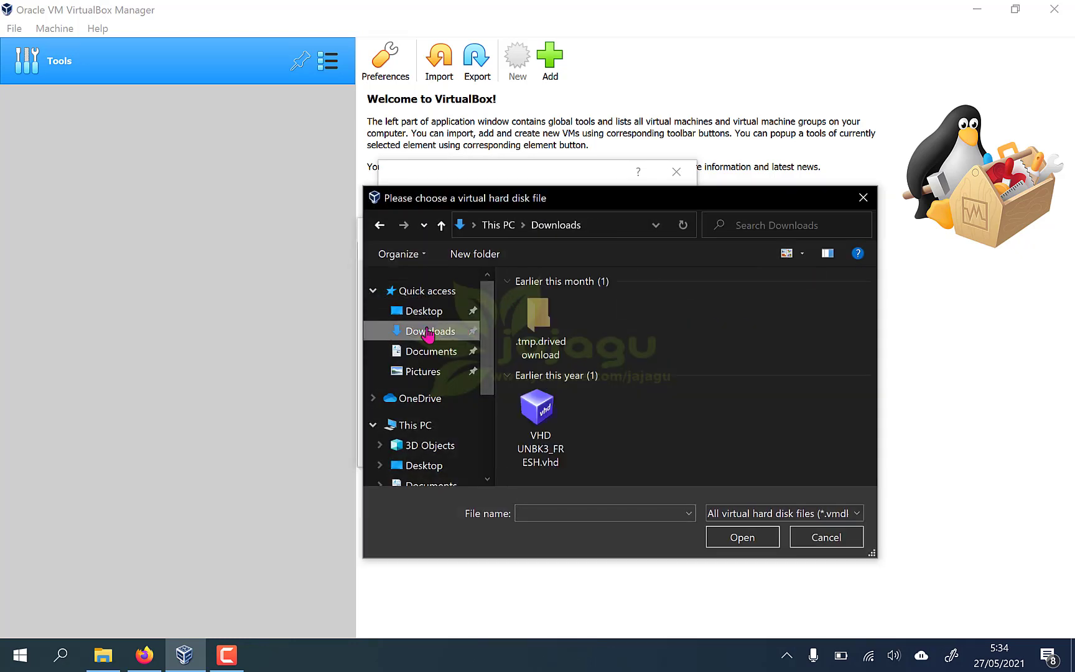
click(550, 448)
double_click(550, 448)
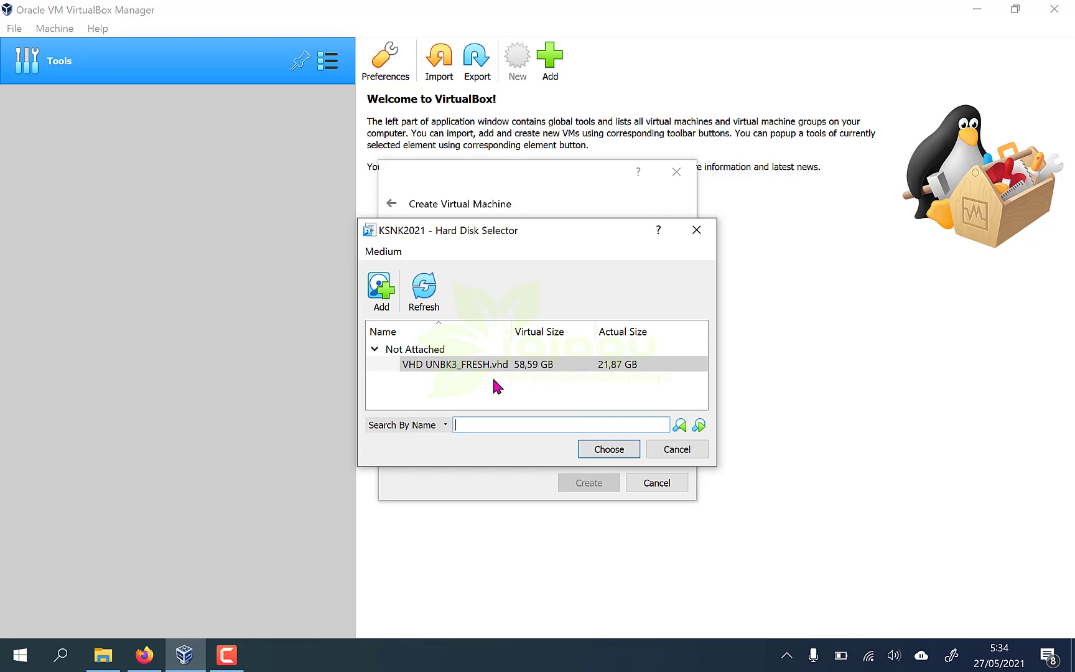
click(613, 457)
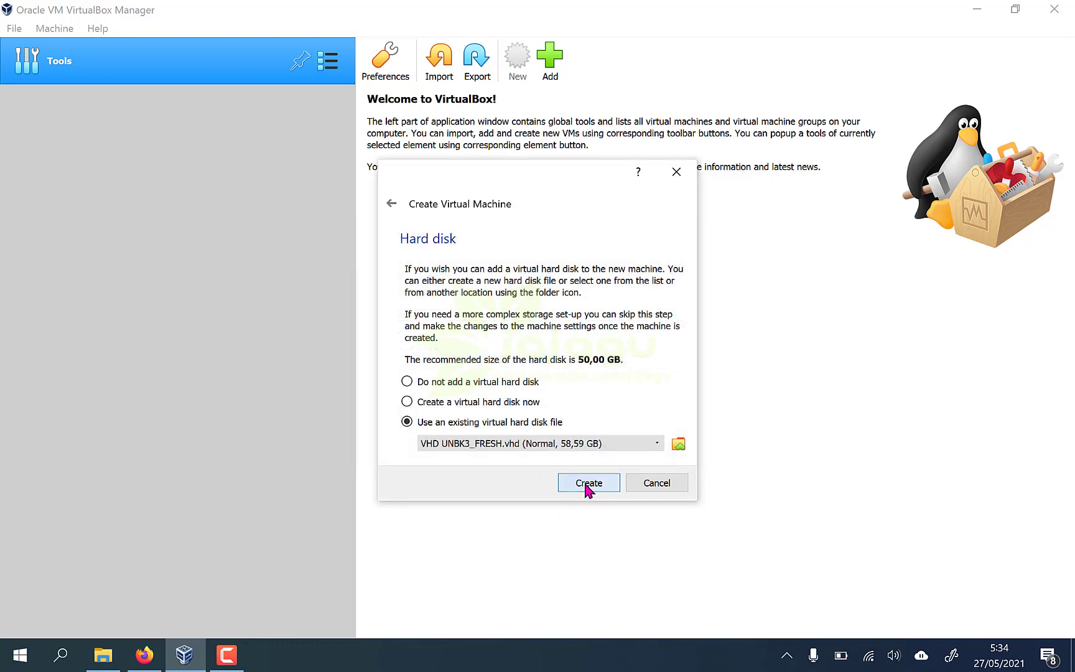
click(585, 484)
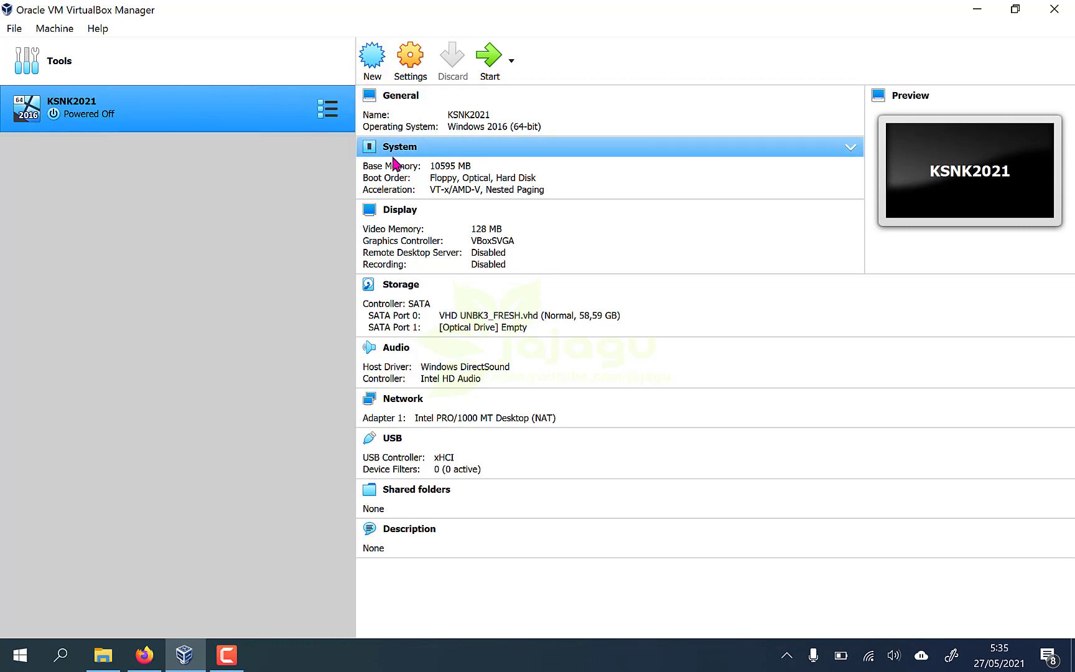
Enable Hardware Clock in UTC Time in the KSNK2021 machine's system settings.
click(411, 74)
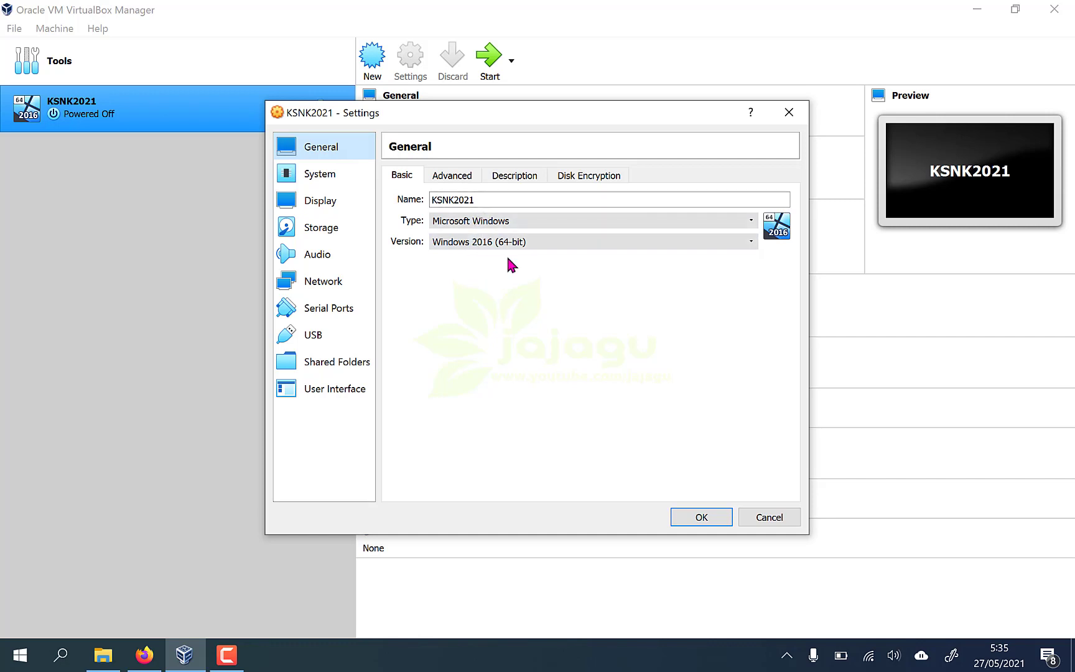
click(342, 176)
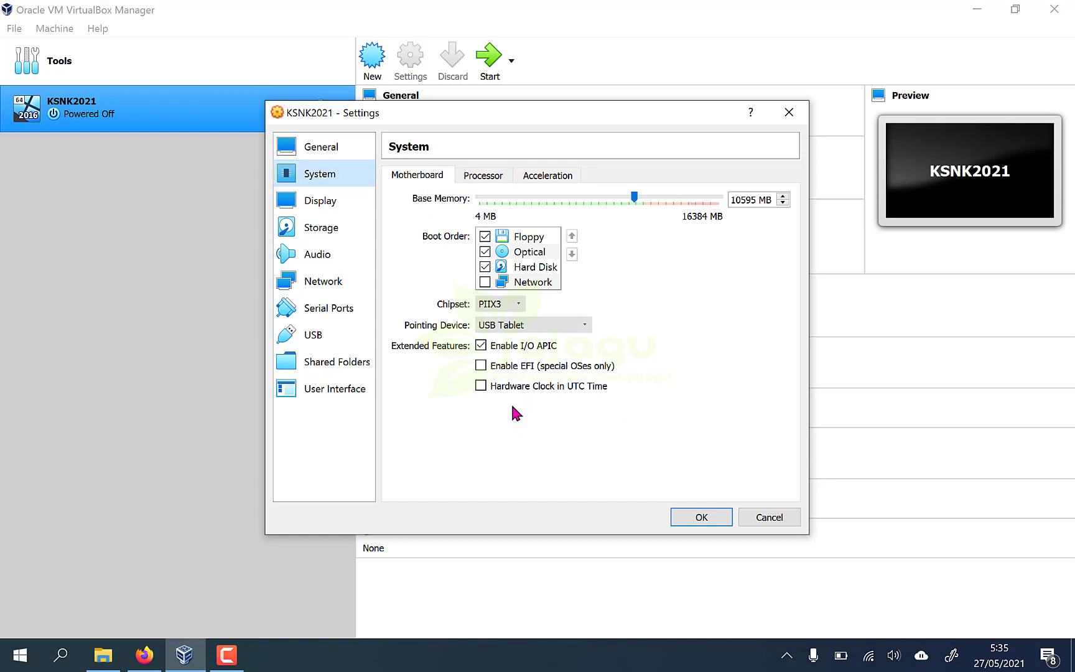
click(483, 388)
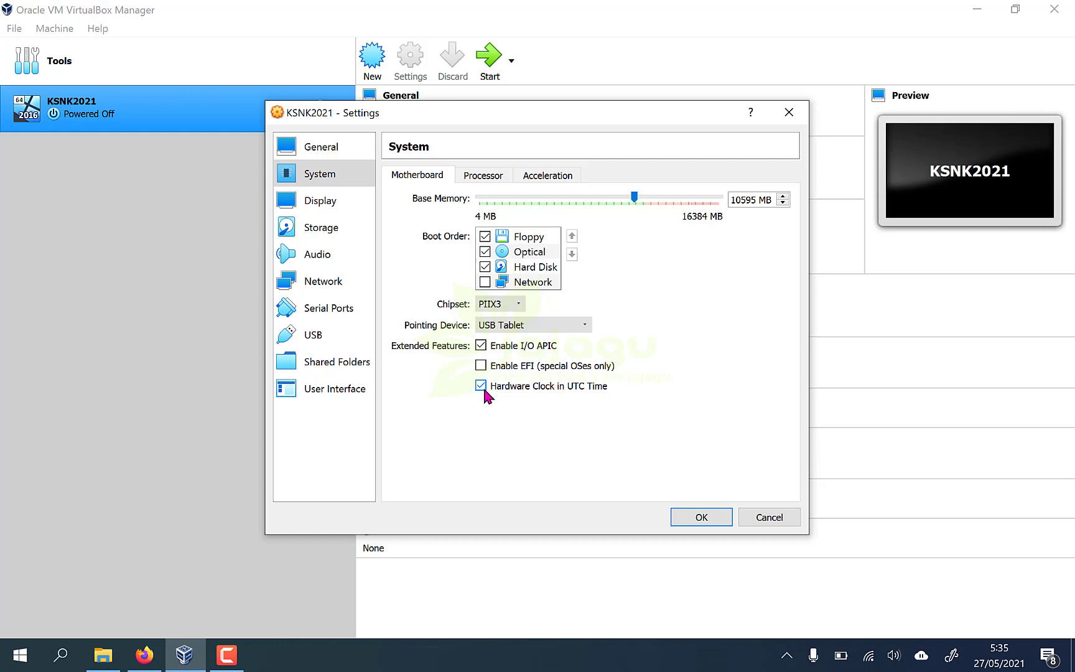
Increase the number of processors assigned to the KSNK2021 virtual machine.
click(495, 179)
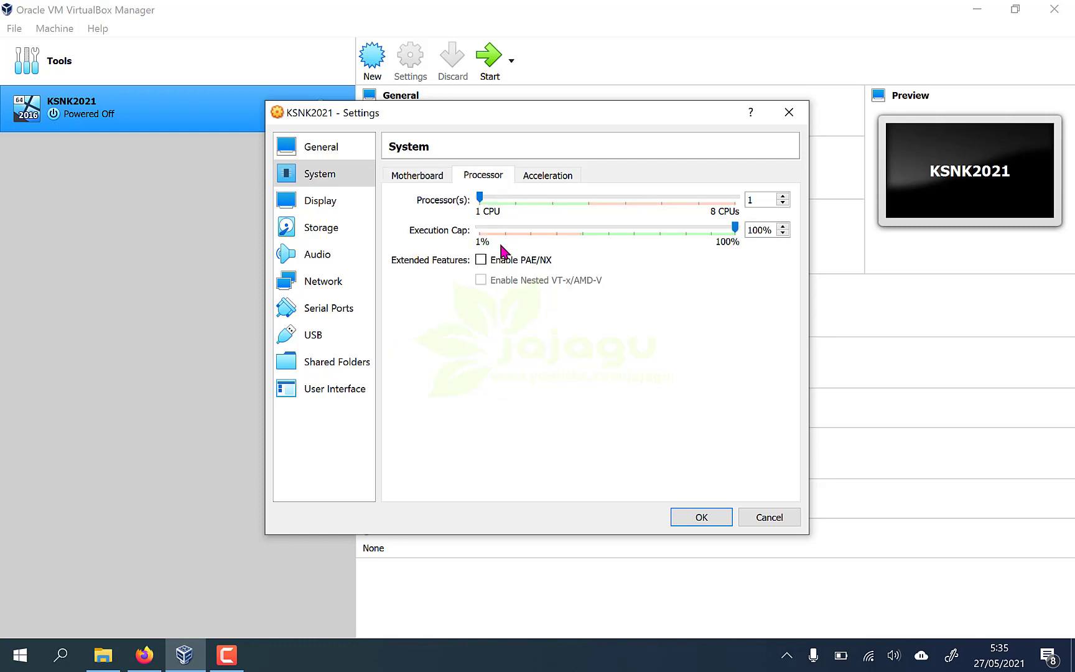
click(515, 199)
click(552, 199)
click(589, 199)
Attach network Adapter 1 of the KSNK2021 machine to Bridged Adapter and view the available host adapter names.
click(341, 281)
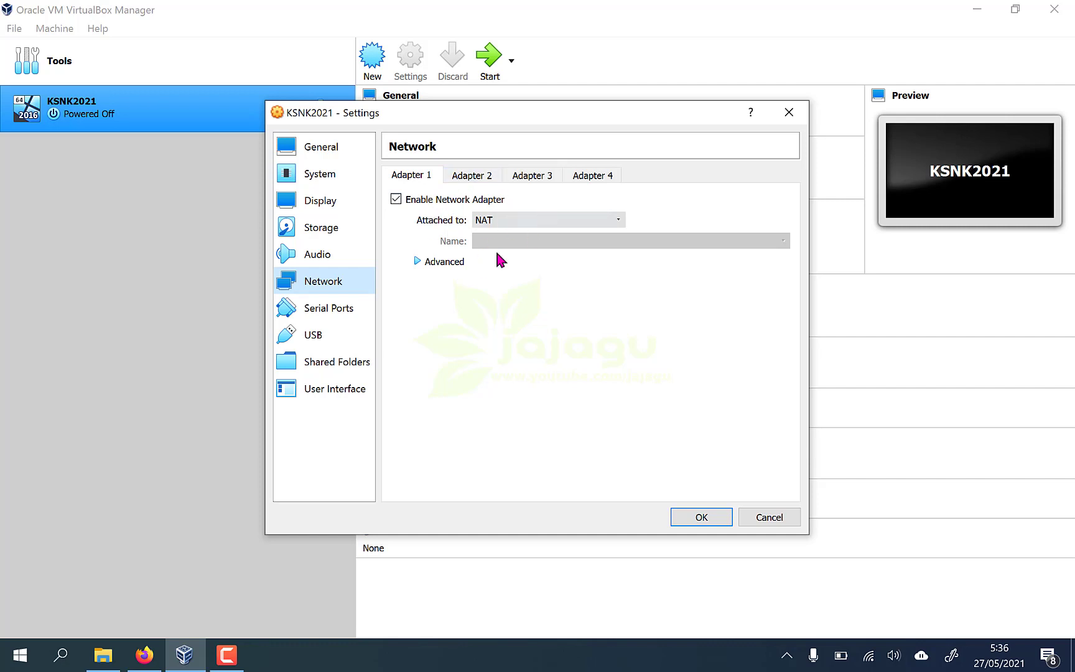
click(535, 225)
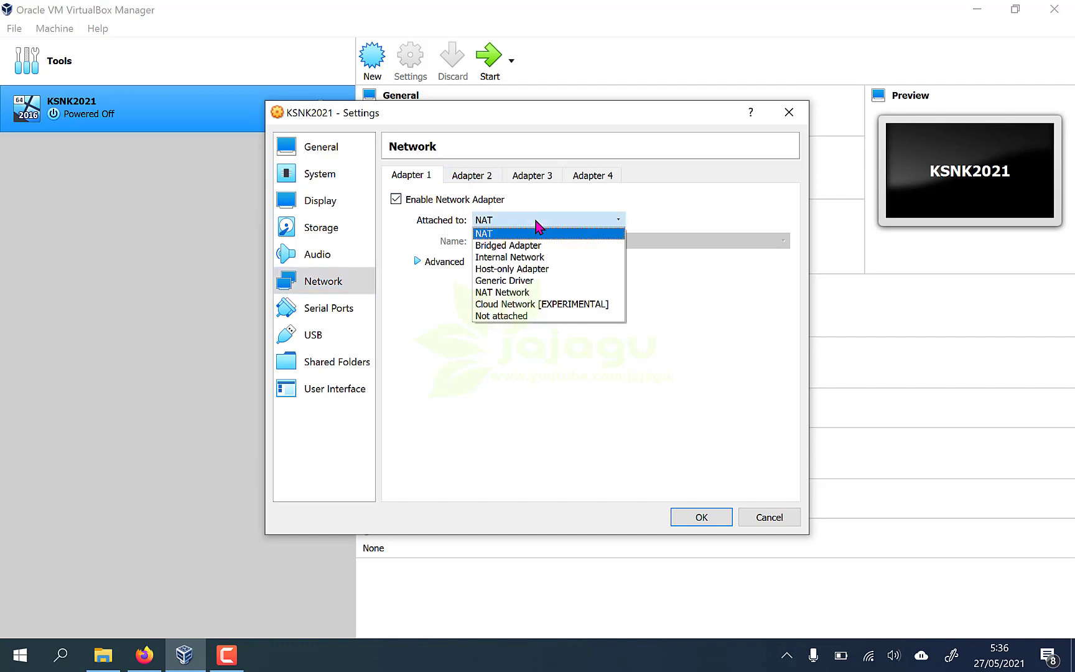
click(537, 245)
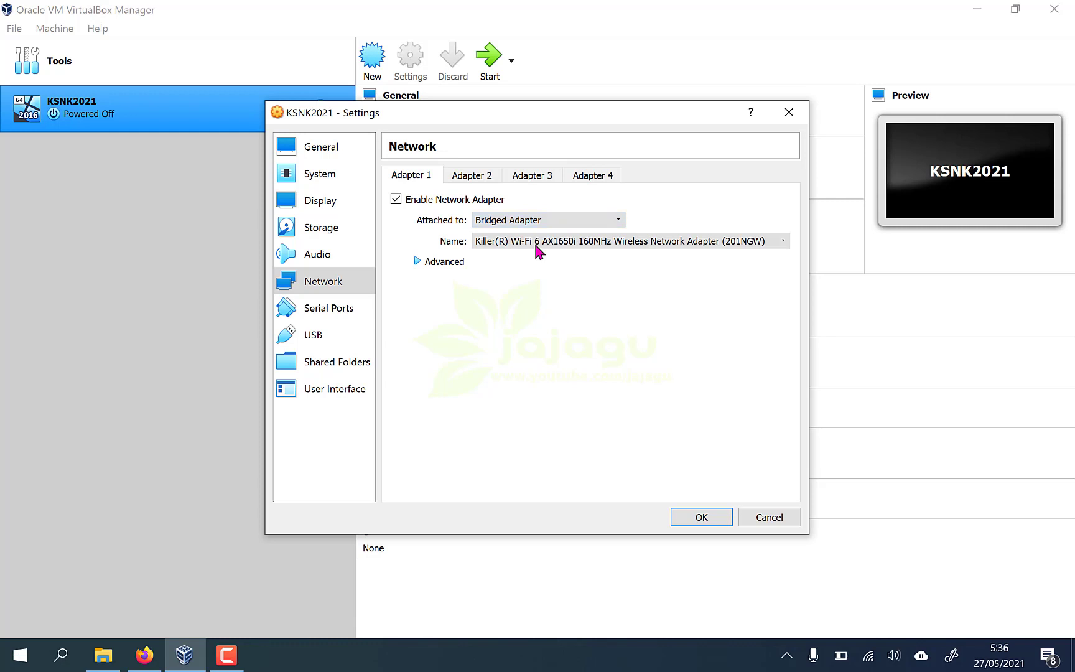
click(546, 242)
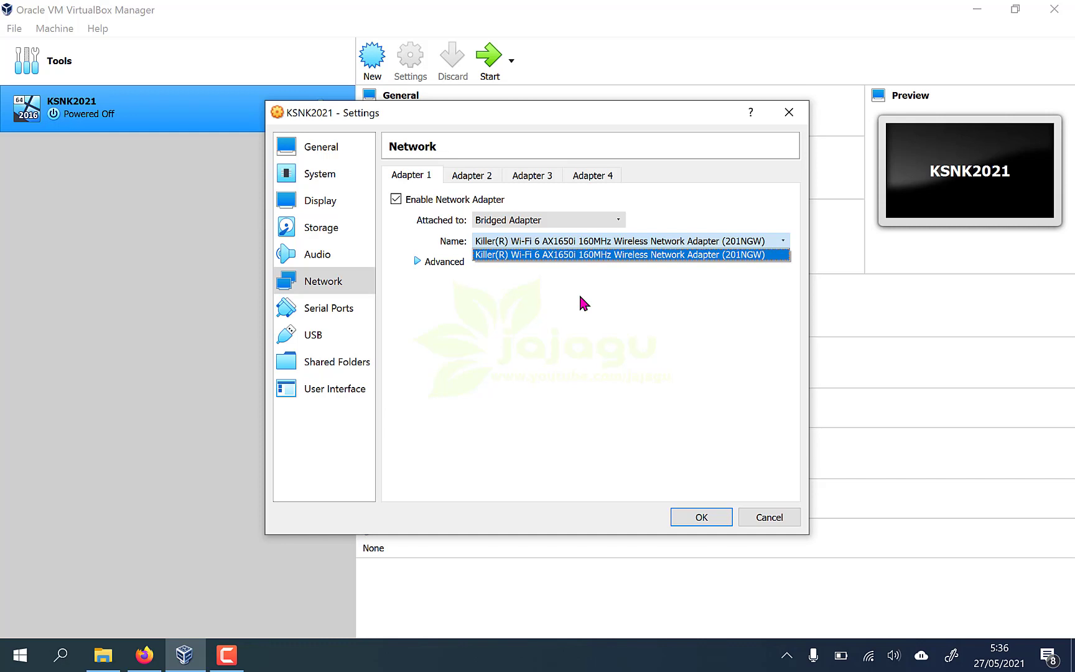
Enable network Adapter 2 of the KSNK2021 machine and attach it to NAT.
click(476, 176)
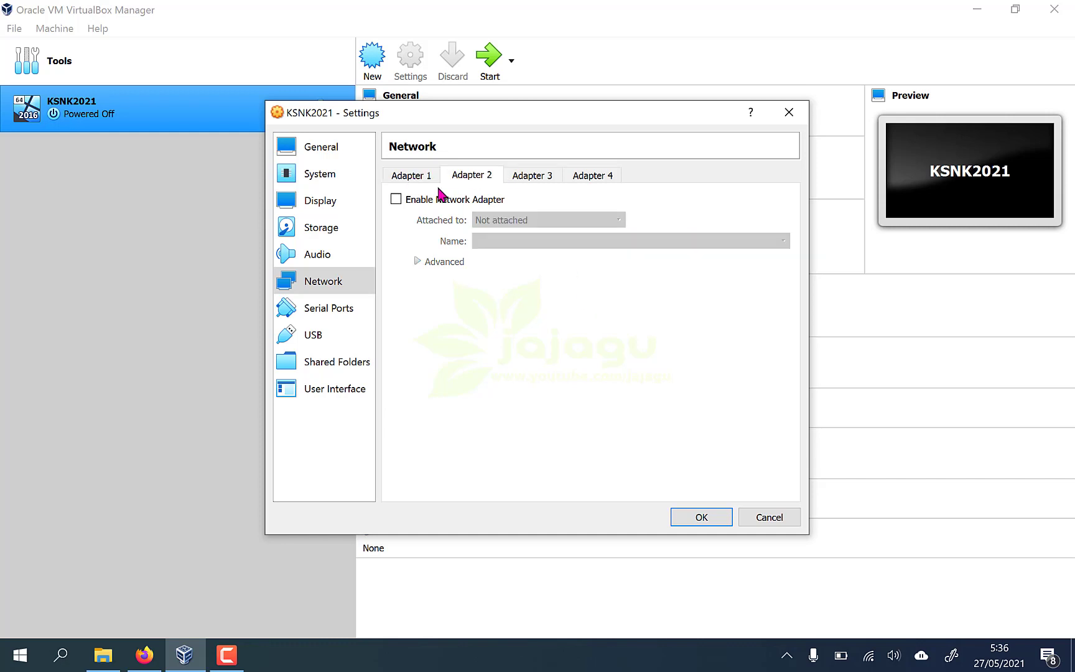
click(396, 199)
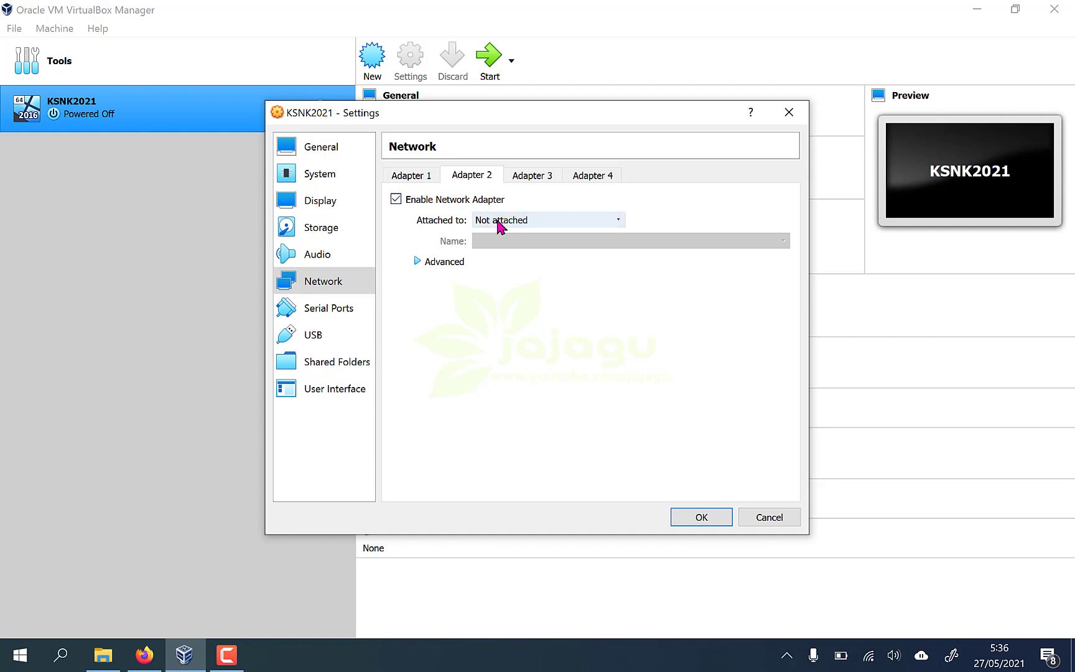
click(499, 224)
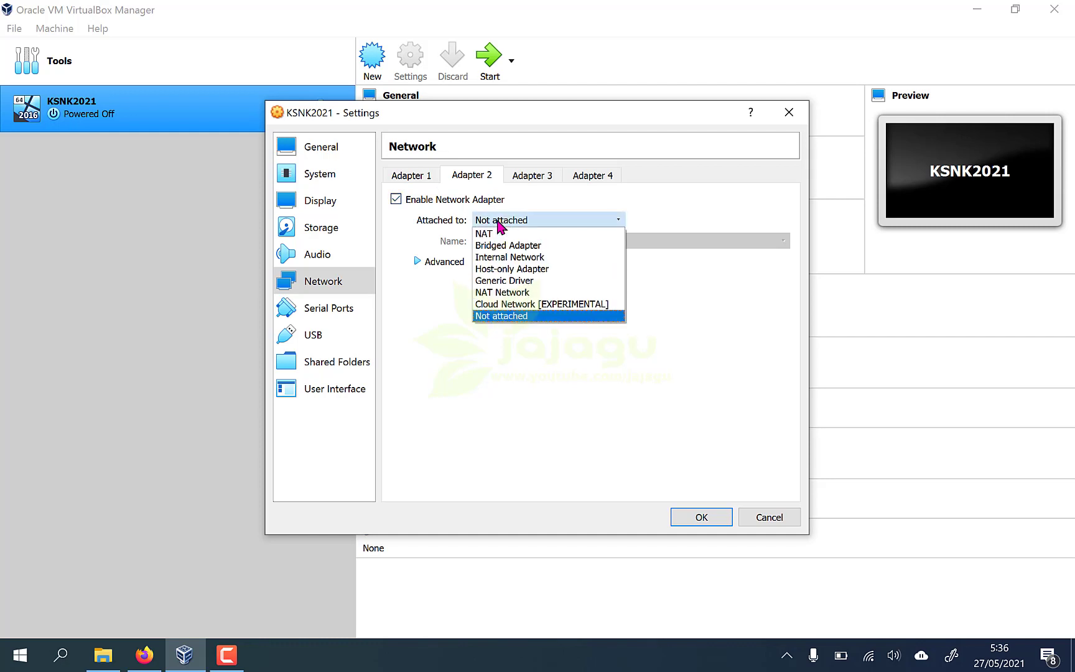
click(498, 233)
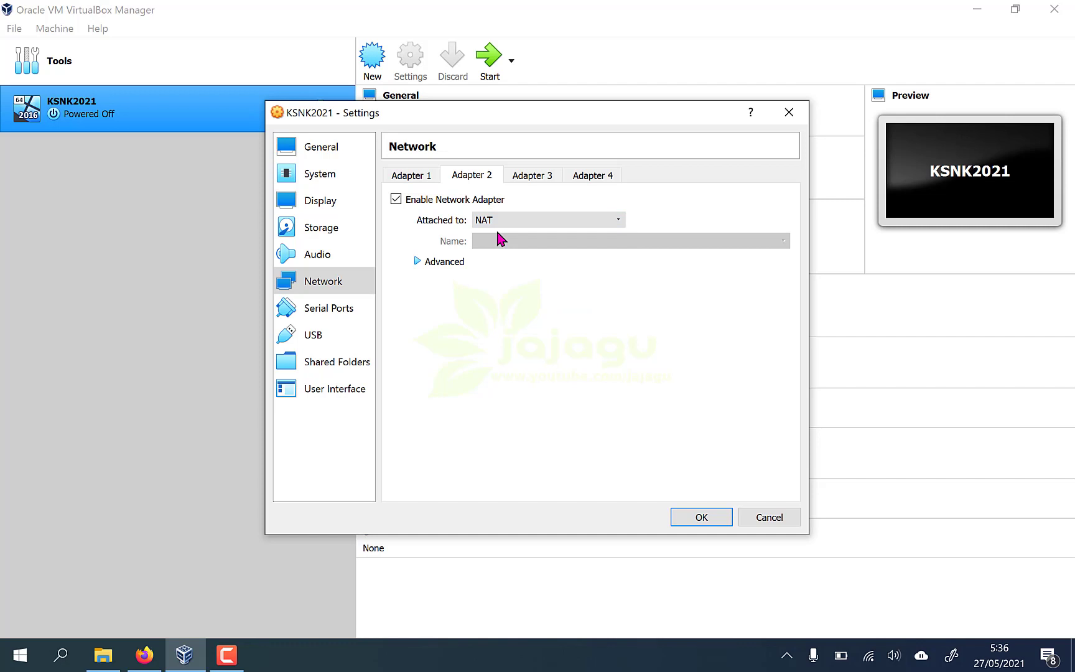
Attach network Adapter 1 to Host-only Adapter and save the KSNK2021 machine's settings.
click(420, 177)
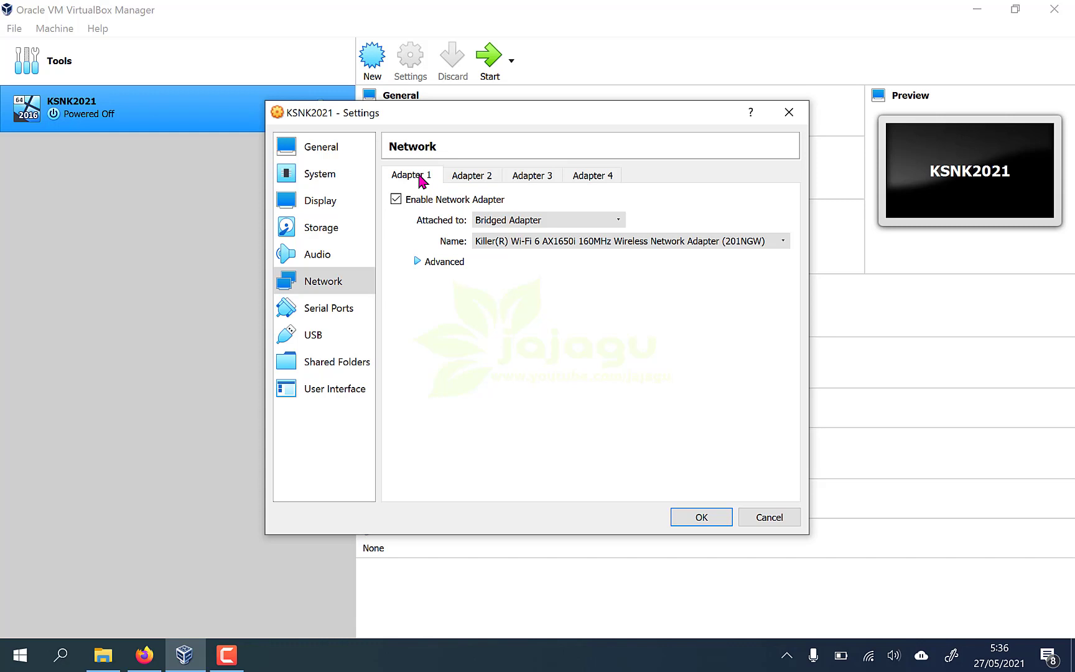
click(535, 221)
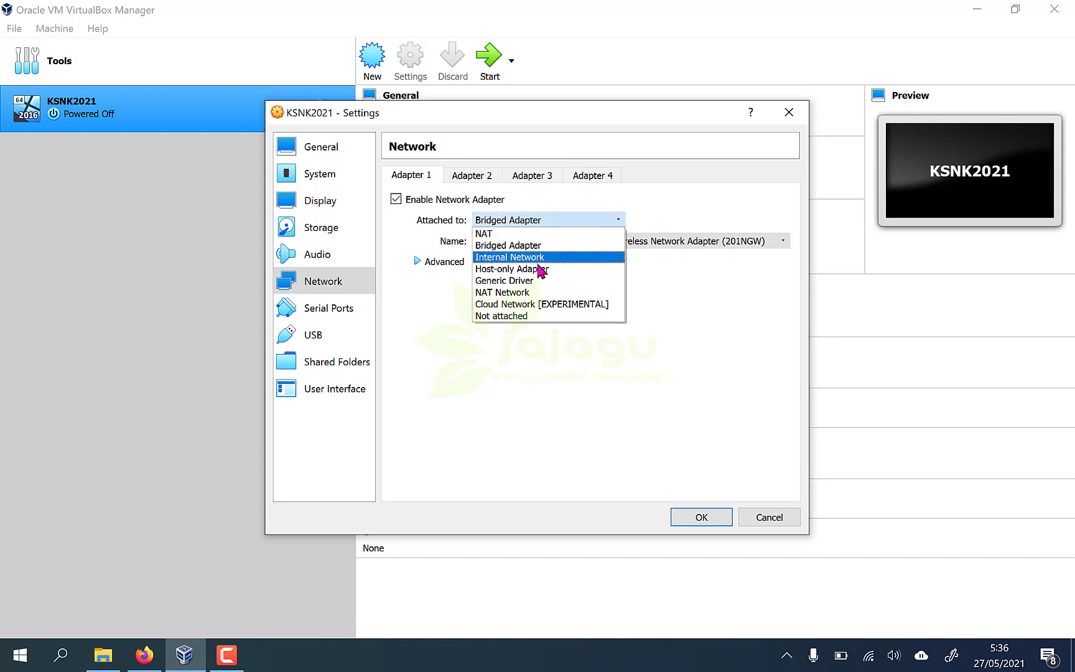
click(563, 269)
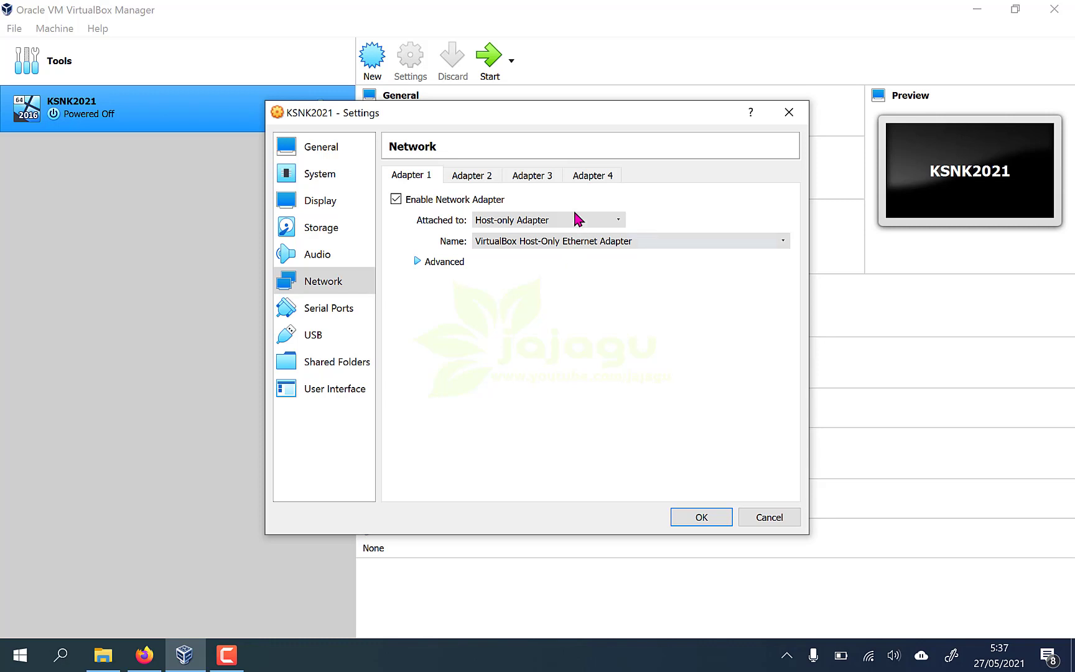
click(585, 221)
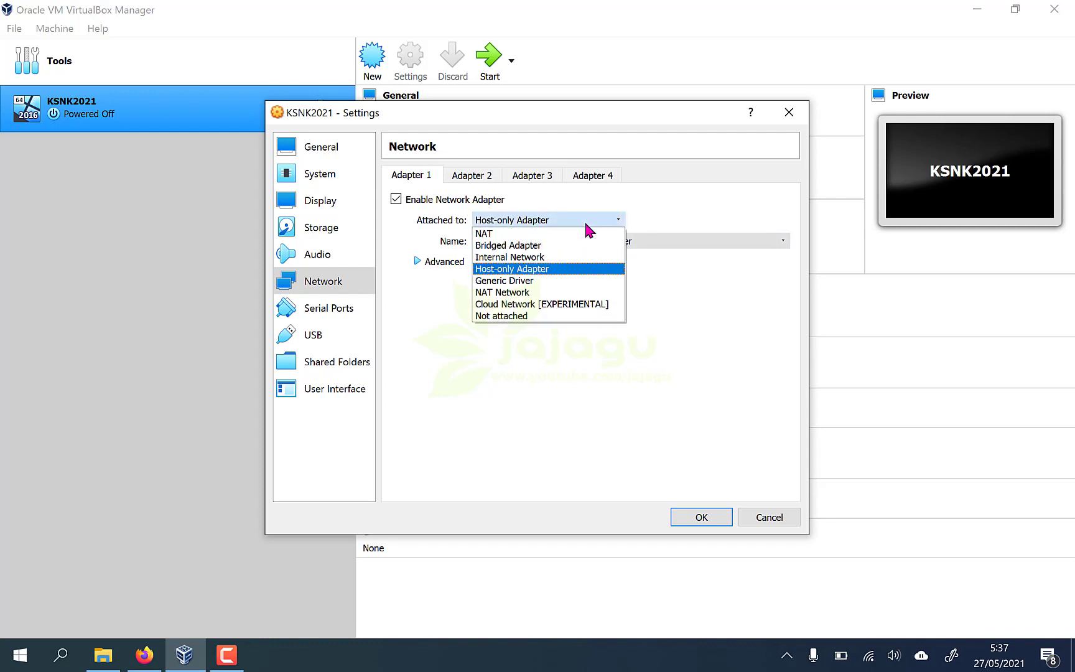
click(570, 249)
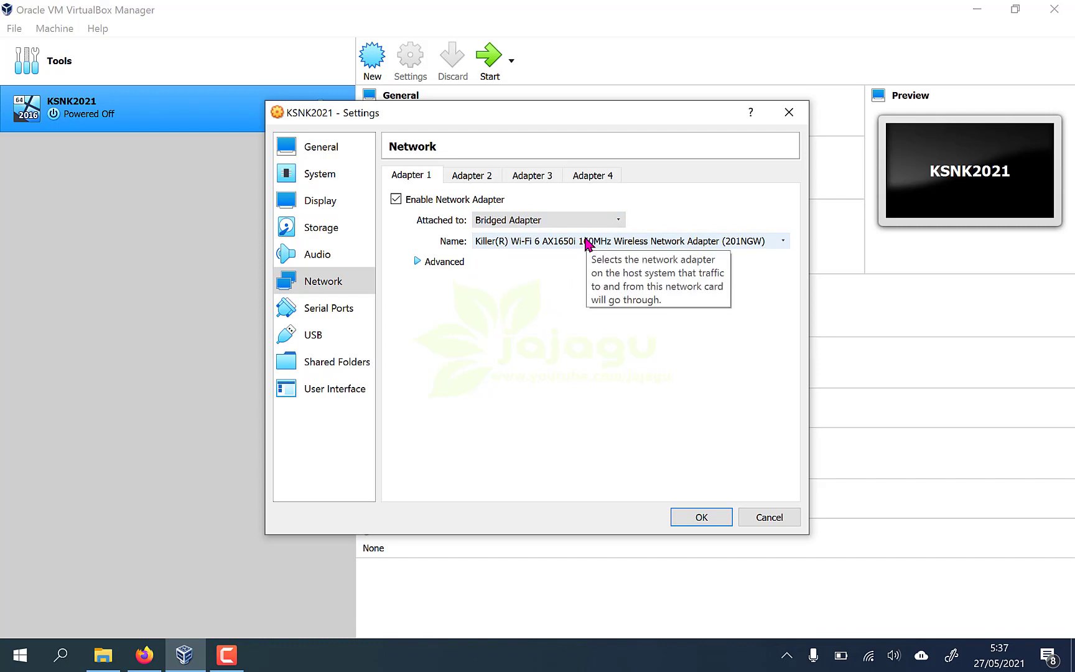
click(577, 219)
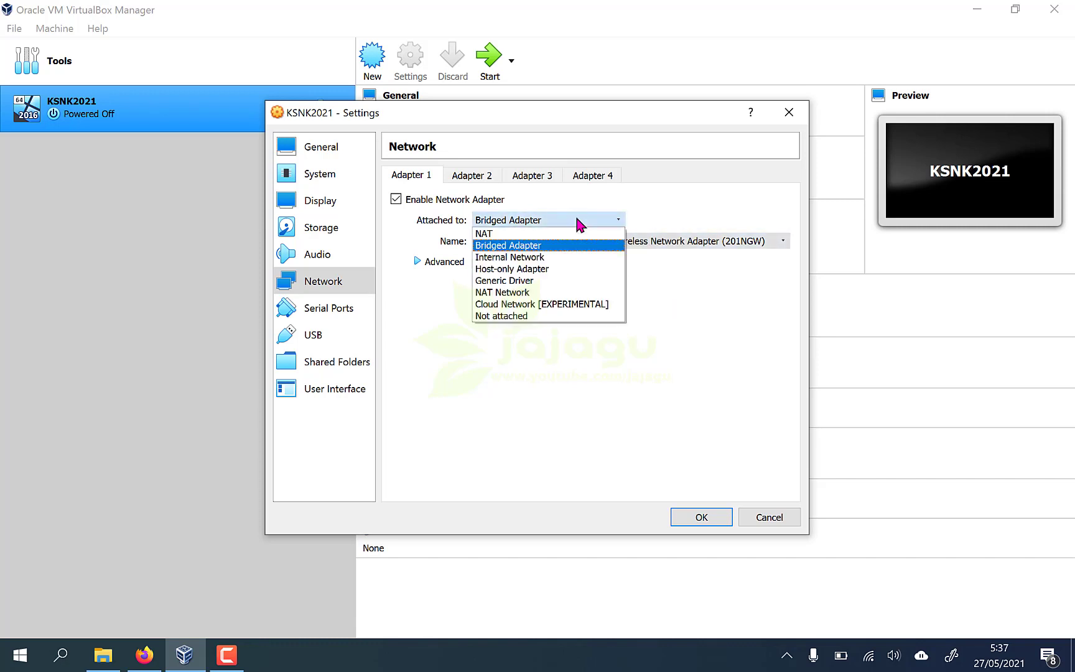
click(576, 271)
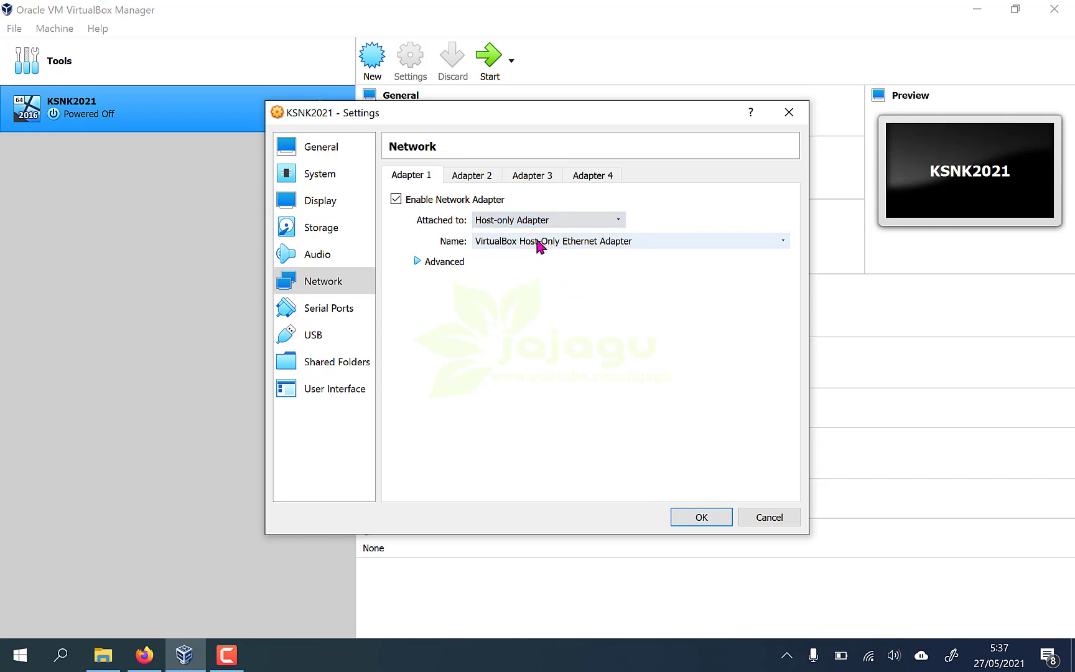
click(702, 513)
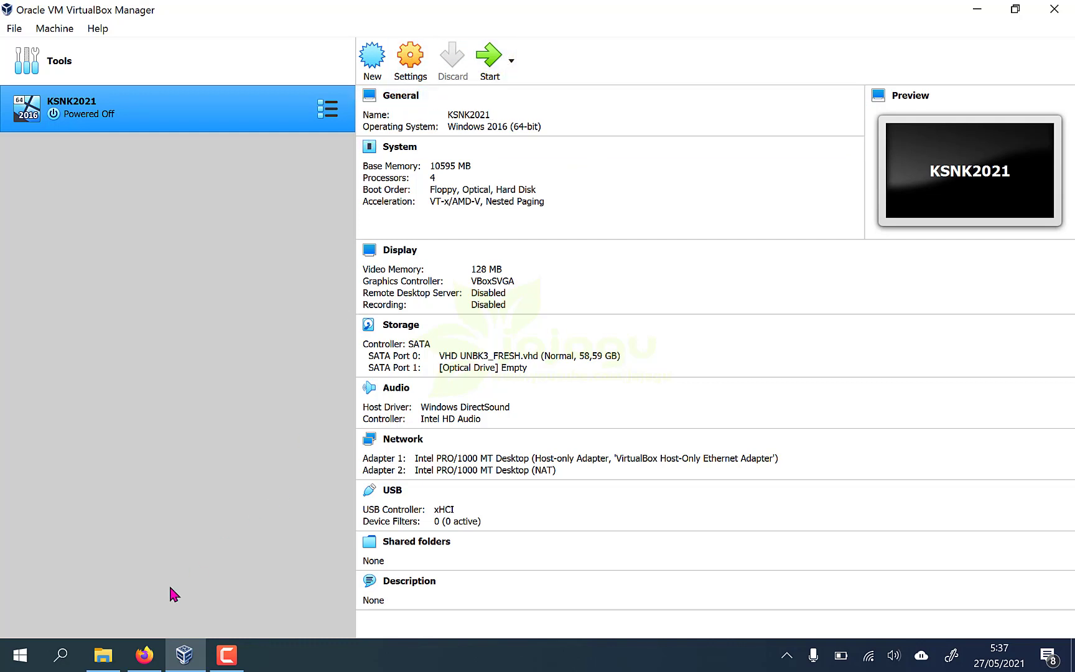
Switch to File Explorer and launch eXamBroAdmin.exe from the eXamBroAdmin 27.11.19 folder.
click(109, 664)
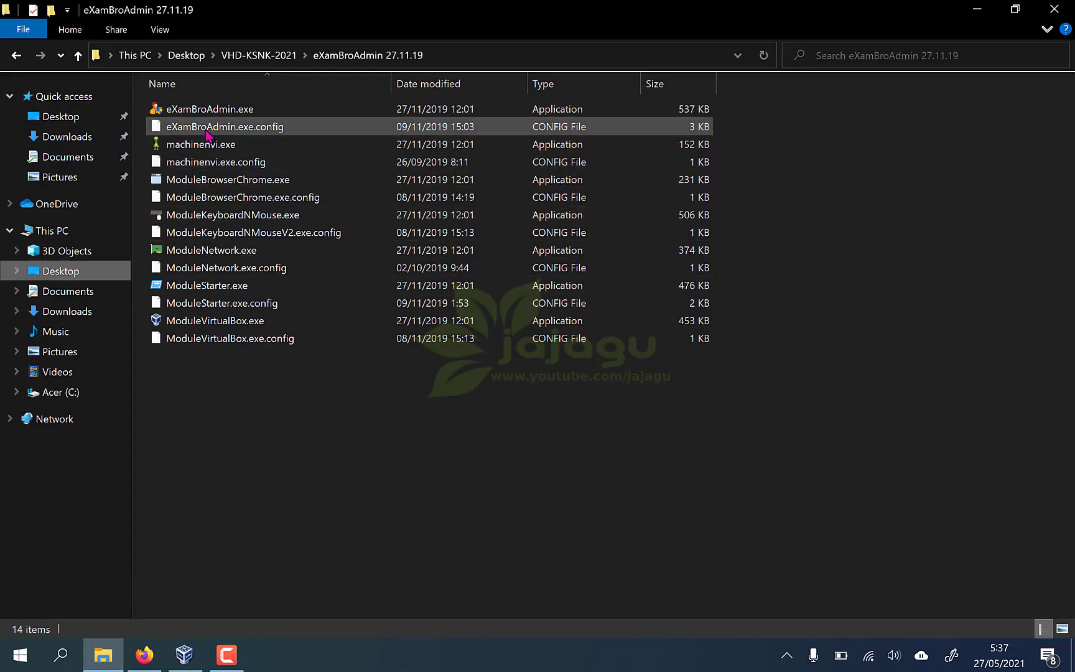
click(235, 110)
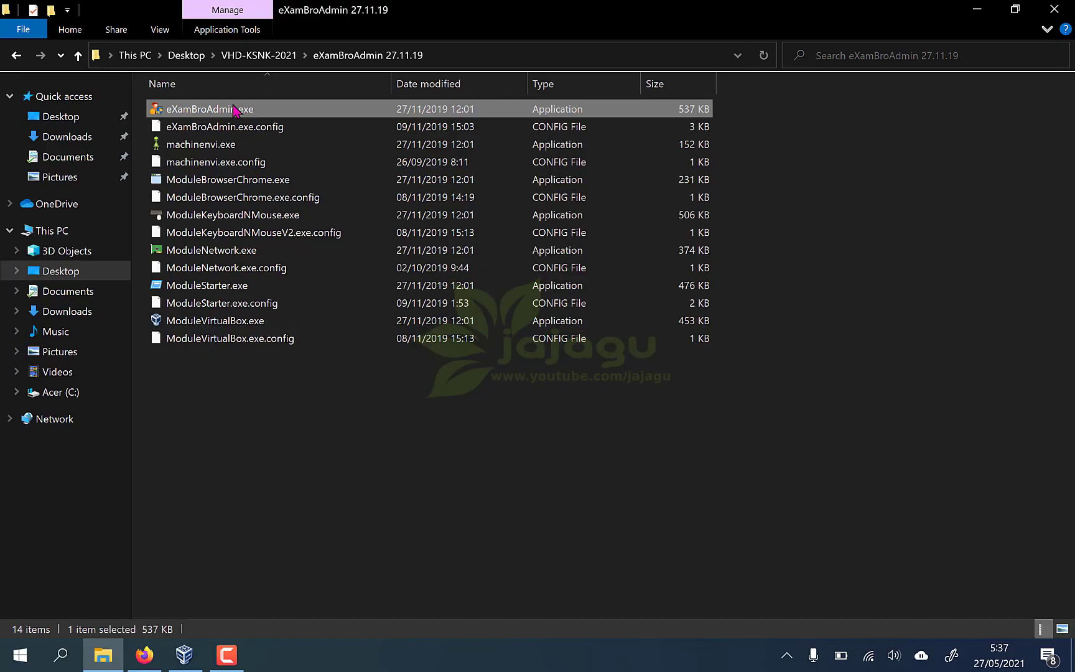
double_click(235, 110)
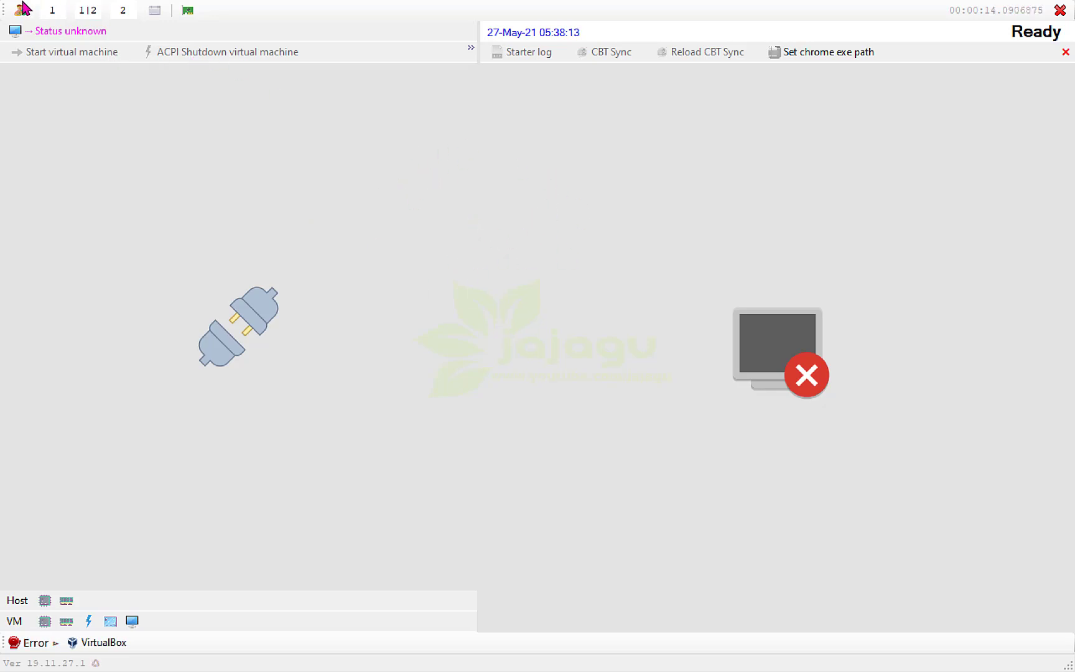
Compare the VM panel, the CBT Sync panel and the combined view, ending with both panels shown.
click(60, 11)
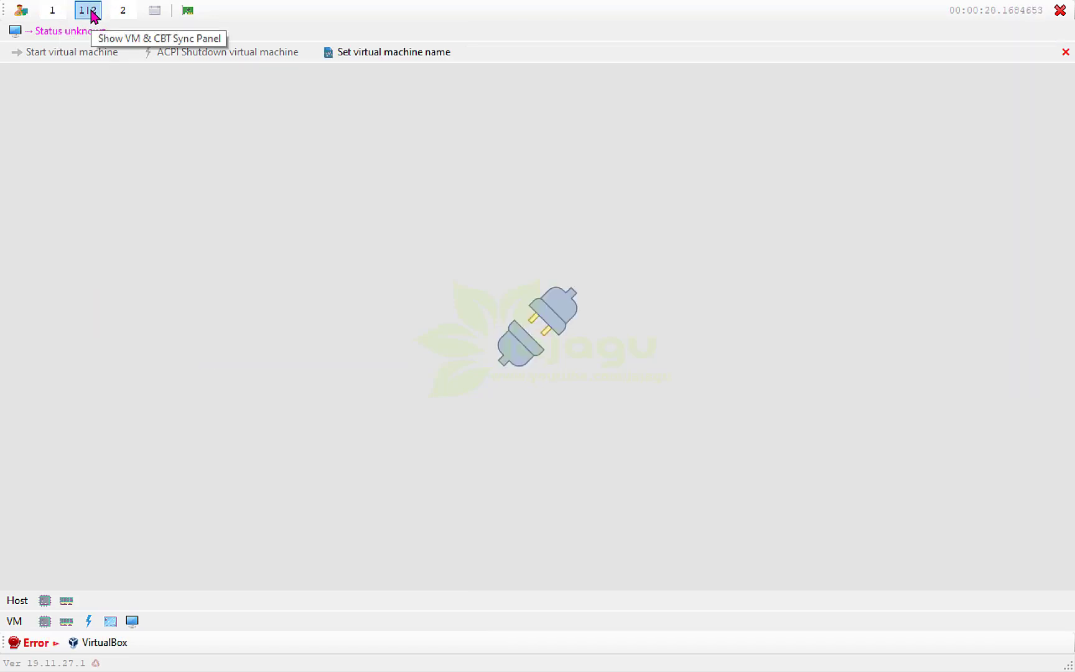
click(88, 11)
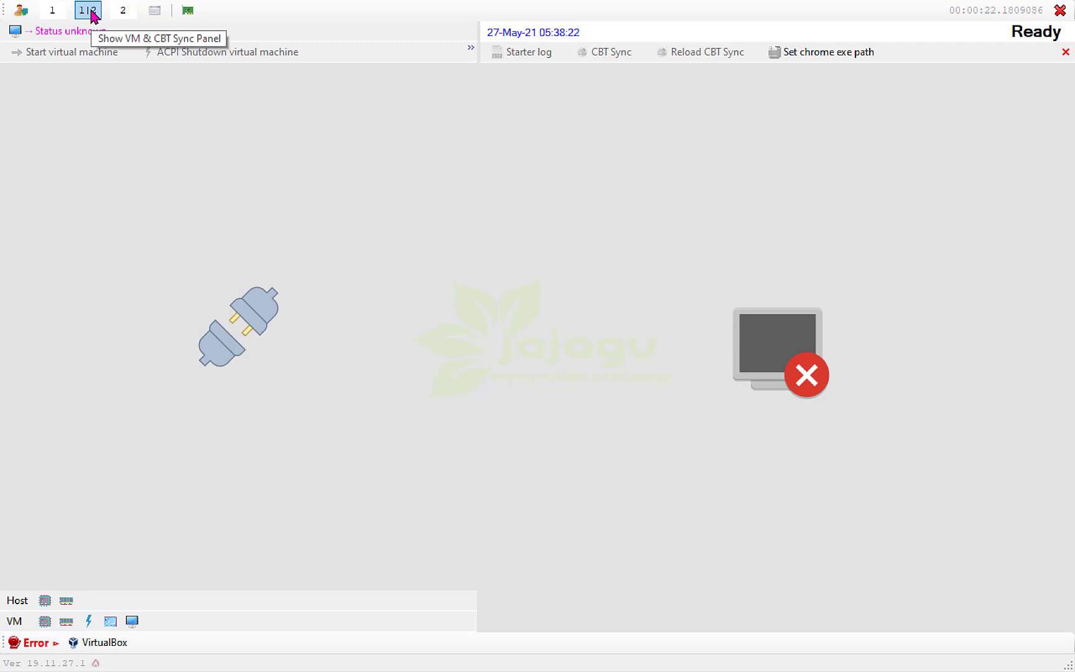
click(128, 19)
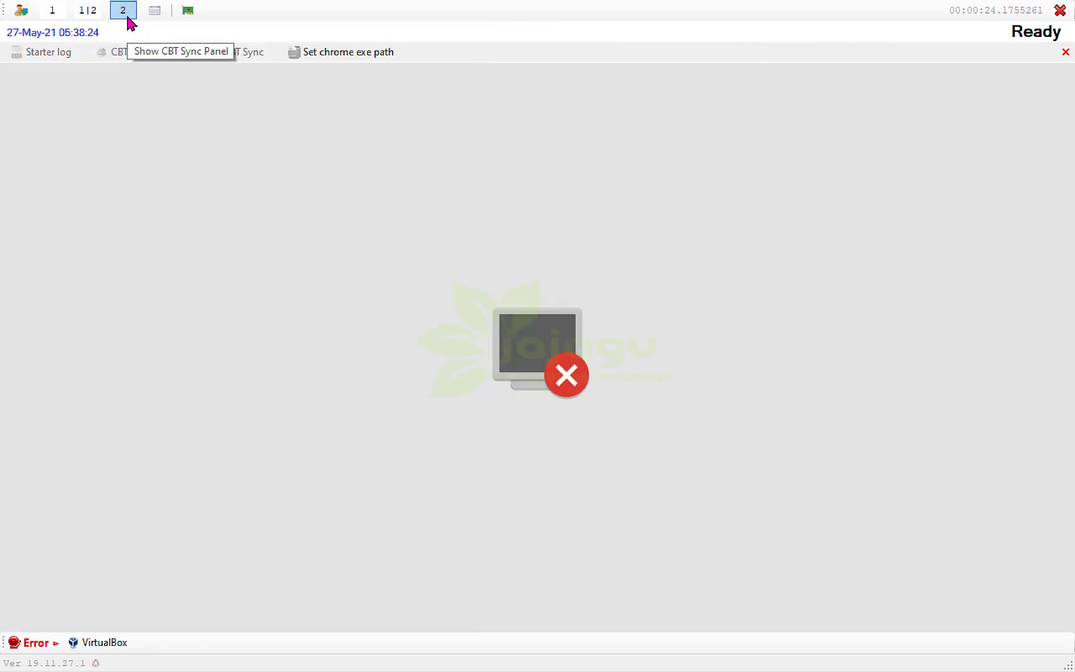
click(61, 14)
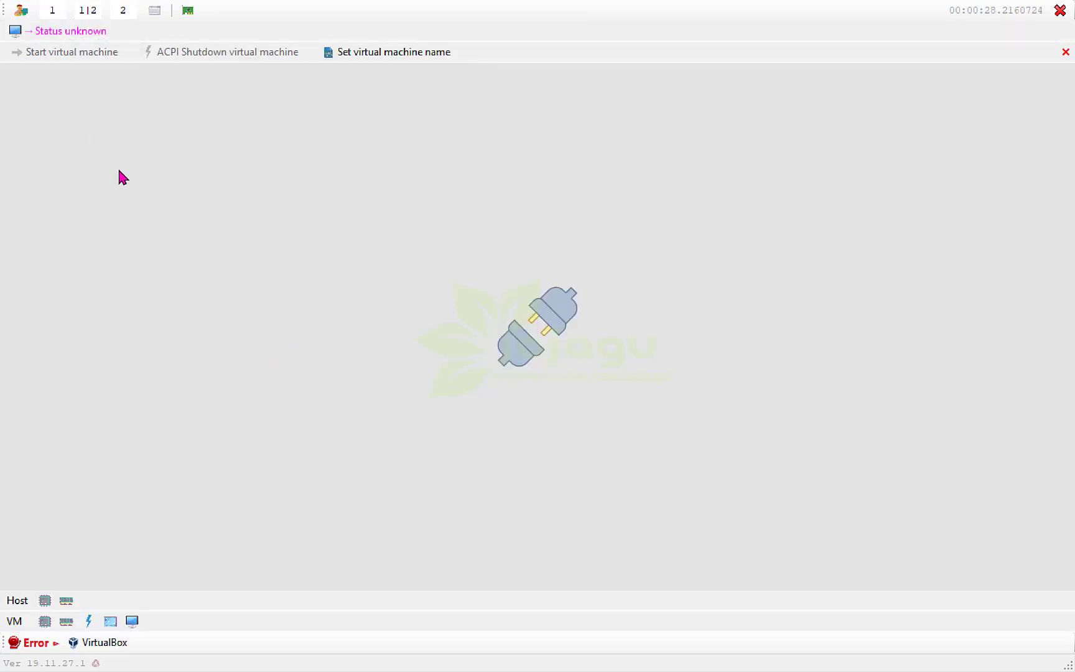
click(122, 12)
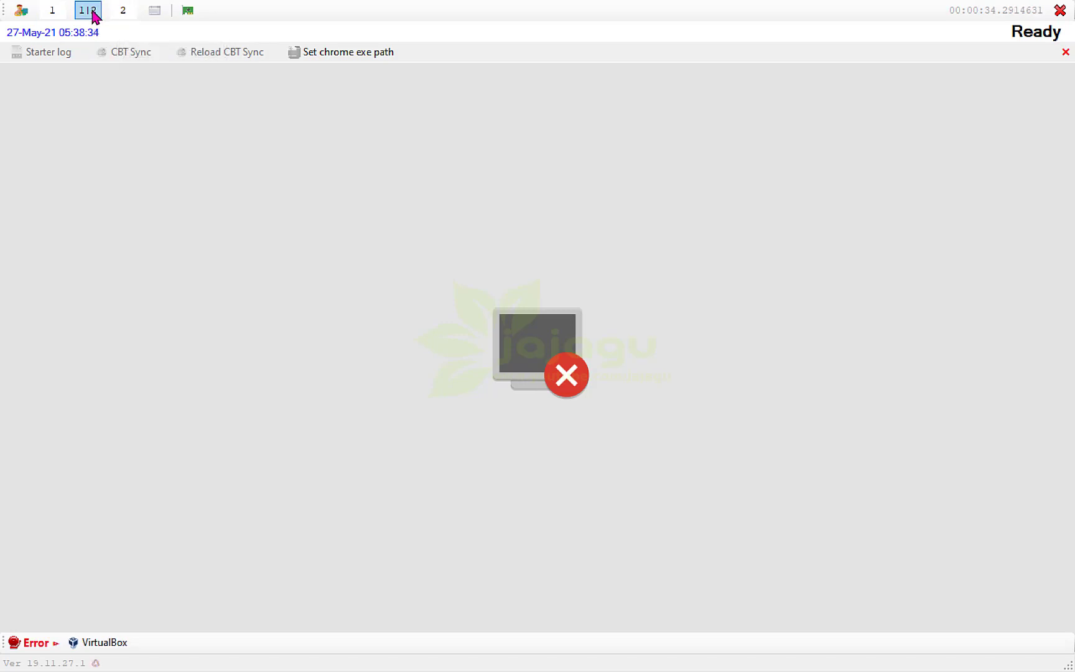
click(91, 13)
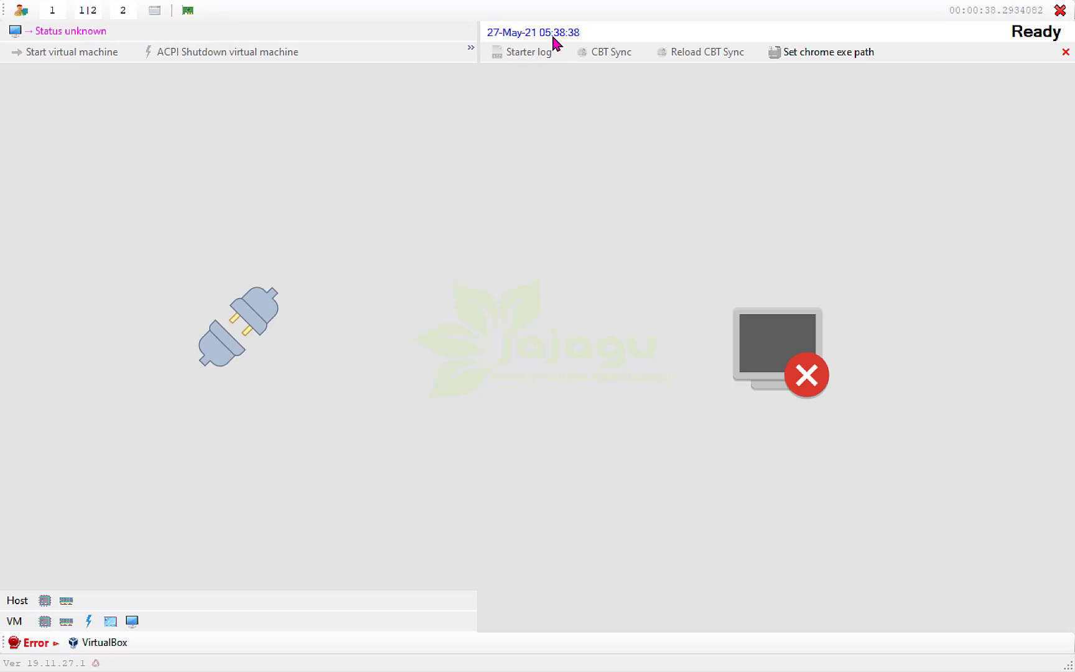
Set the Chrome exe path to chrome.exe in the Google\Chrome\Application folder.
click(840, 55)
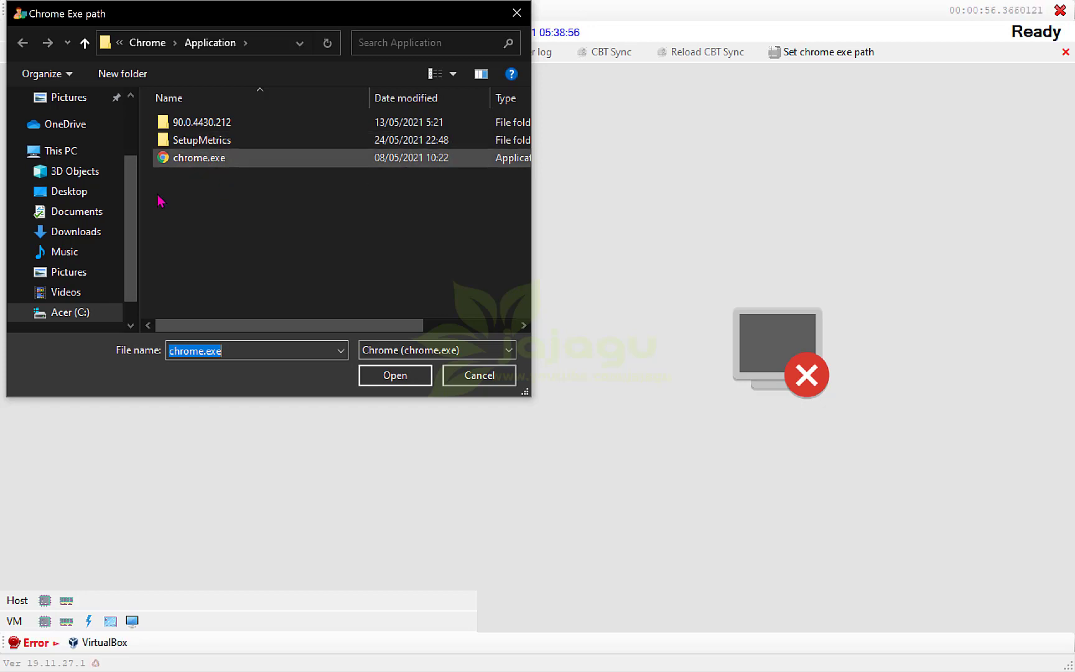
click(299, 45)
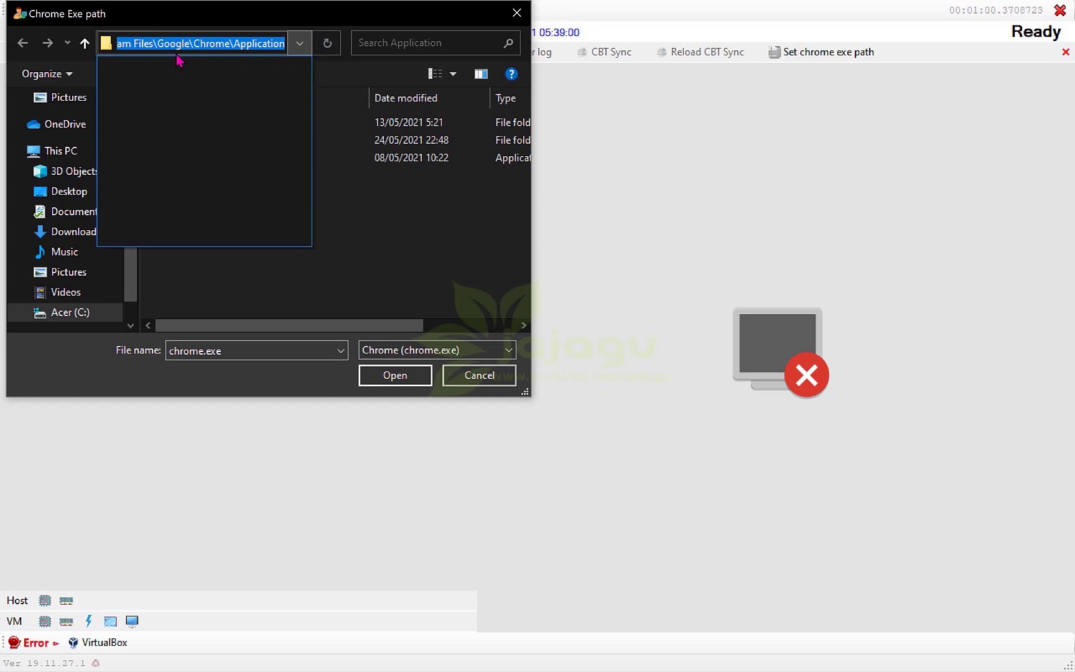
click(380, 206)
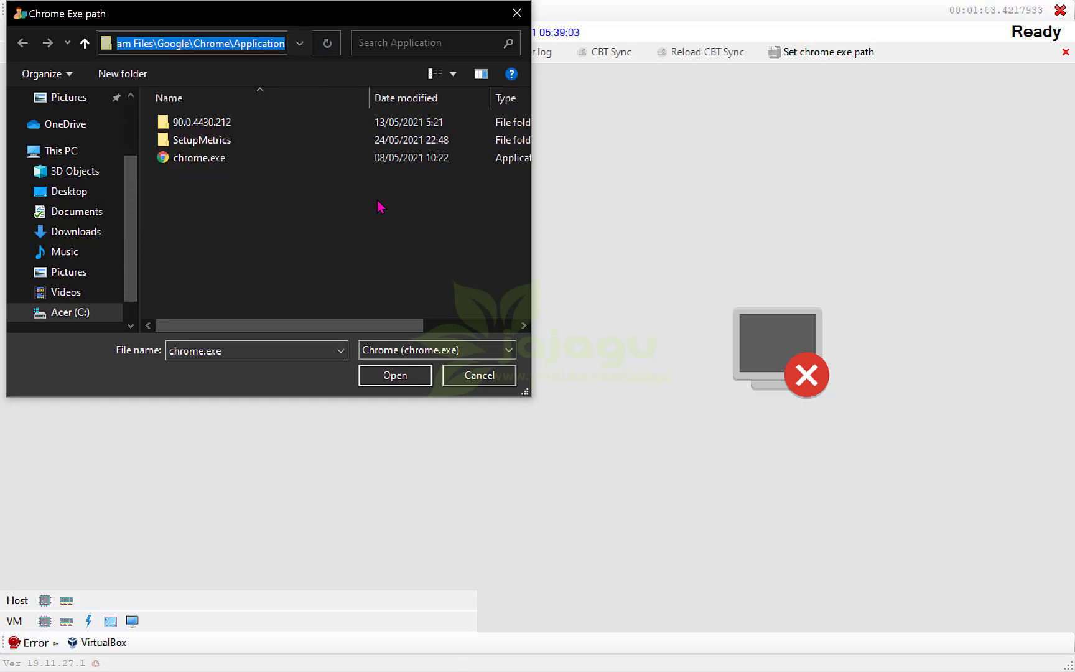
click(211, 160)
click(397, 375)
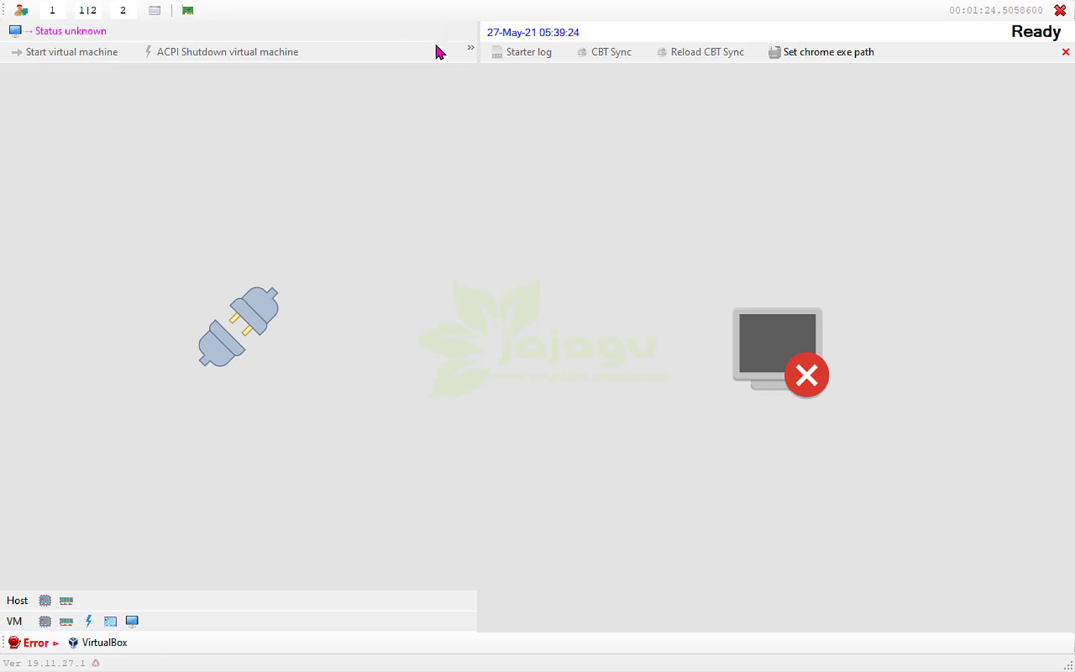
click(471, 49)
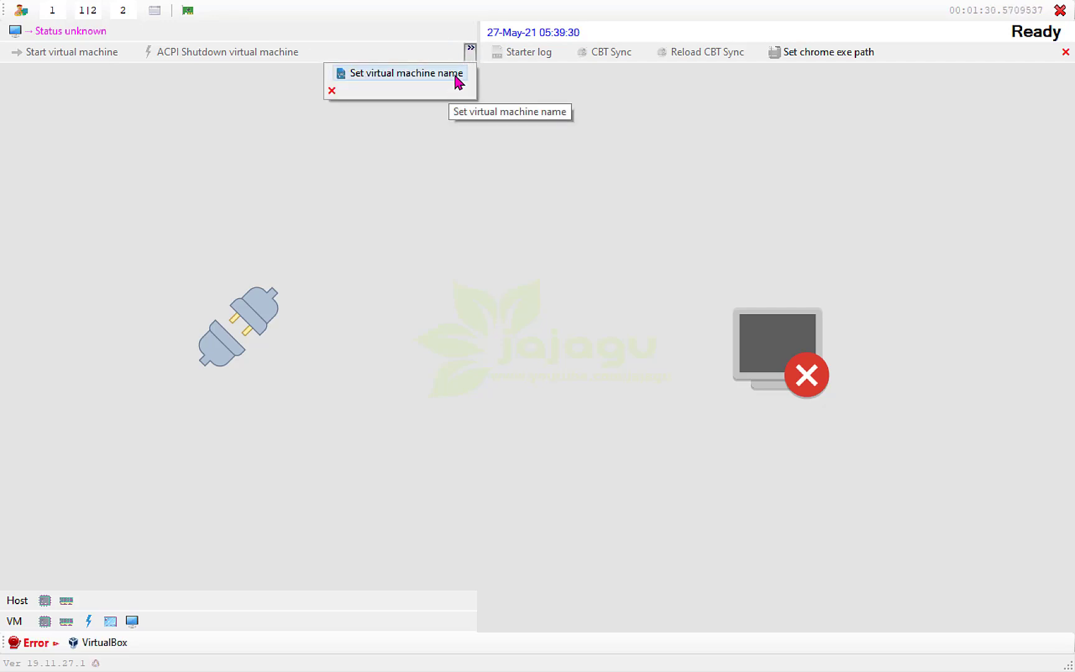
click(455, 75)
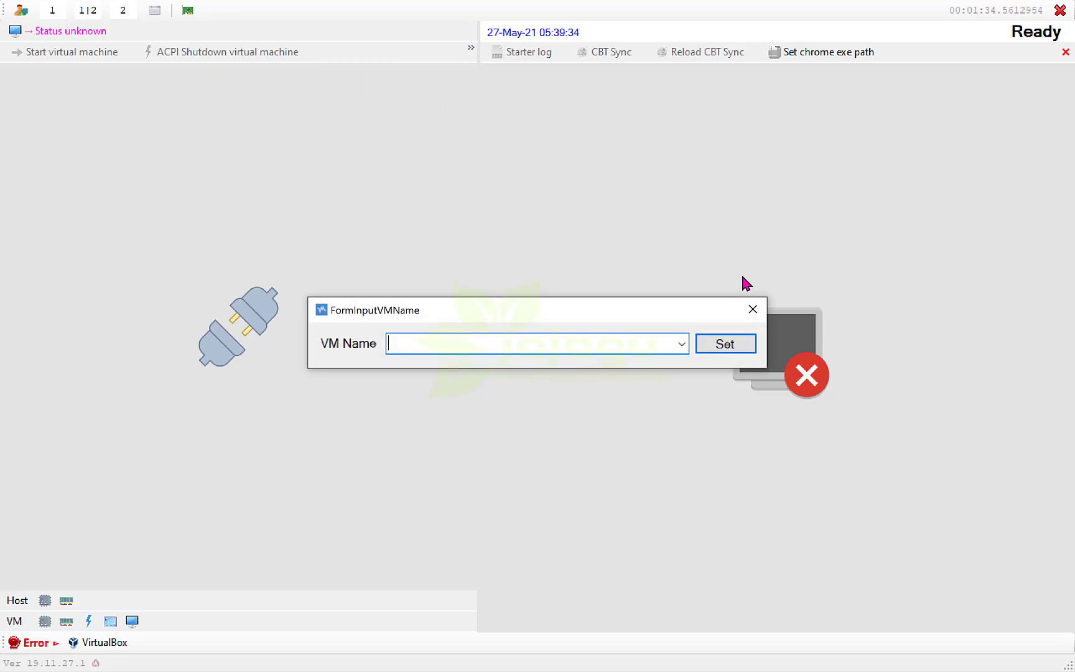
click(752, 309)
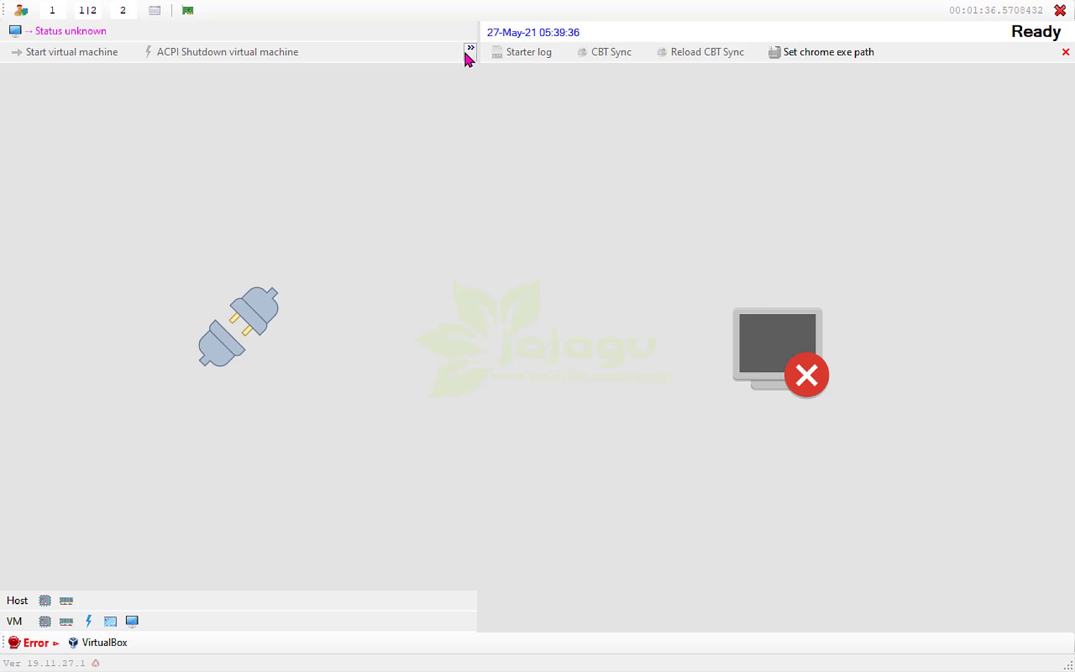
Show the VM panel alone and set the virtual machine name to KSNK2021.
click(57, 12)
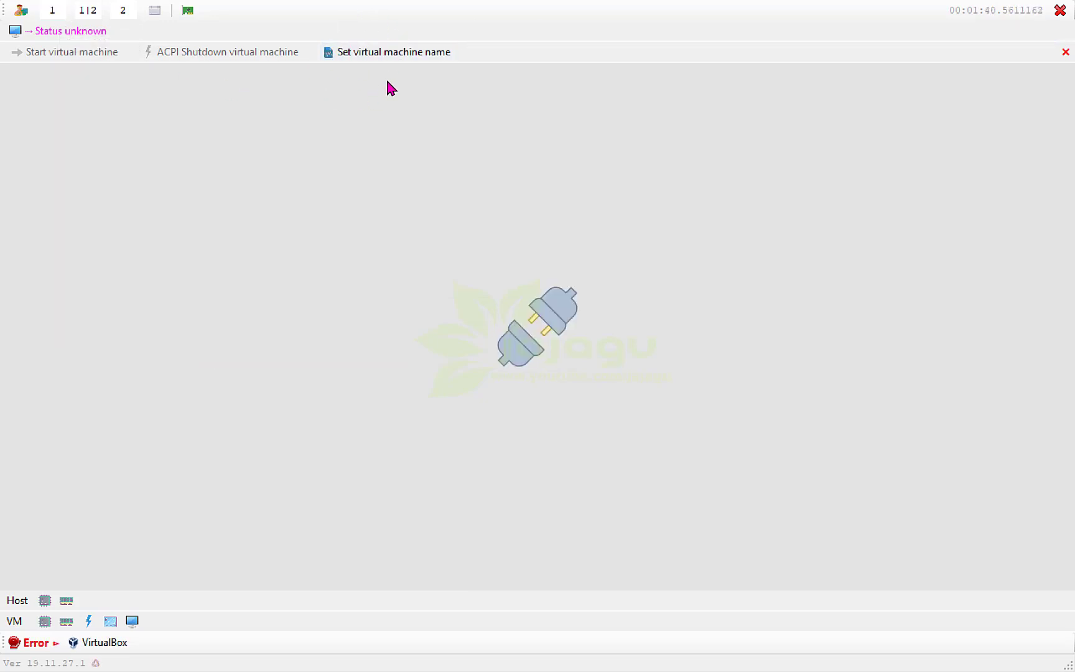
click(389, 57)
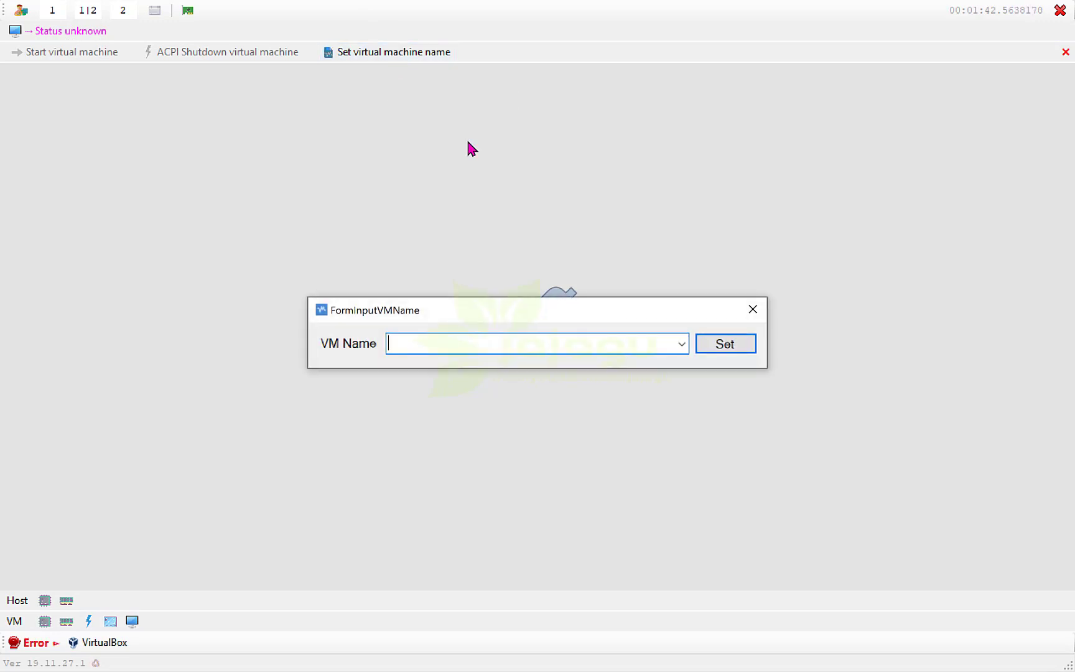
click(683, 344)
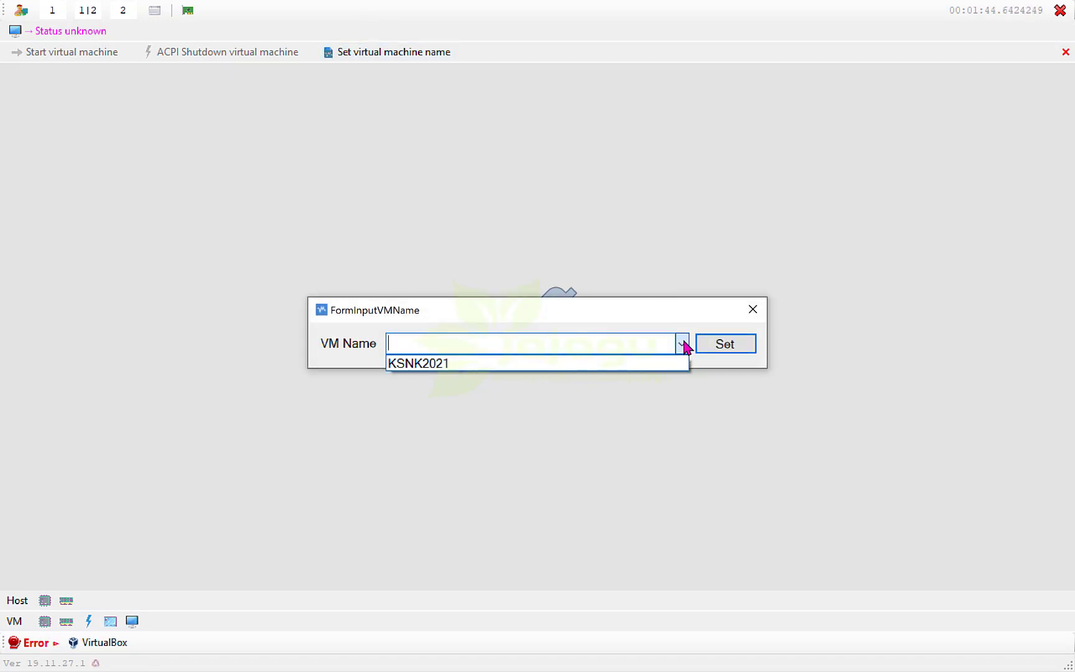
click(618, 364)
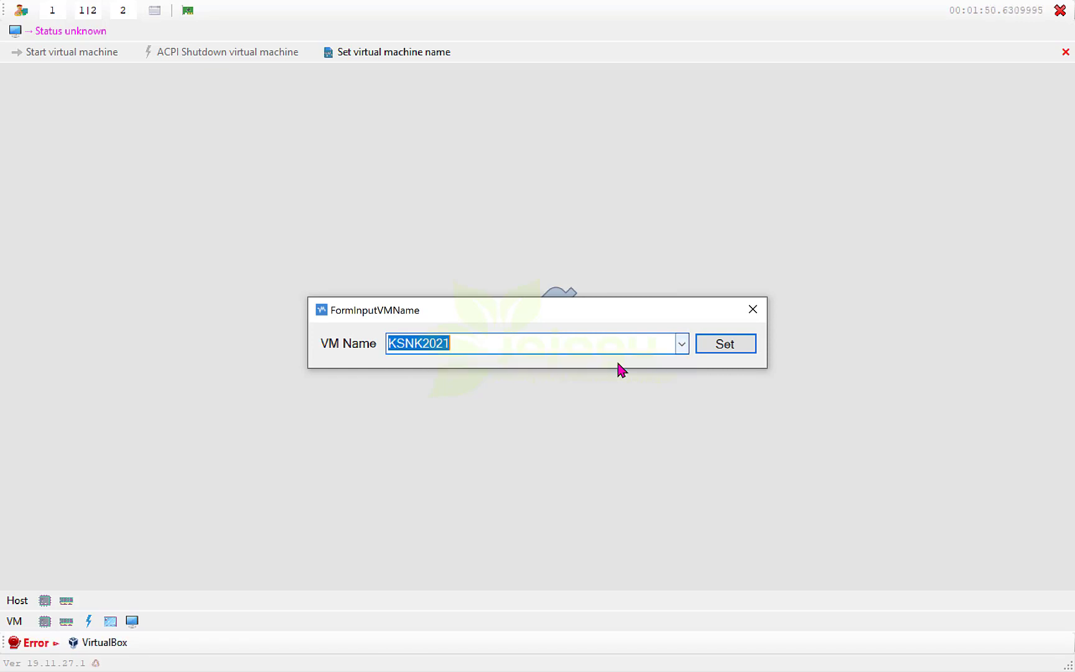
click(737, 347)
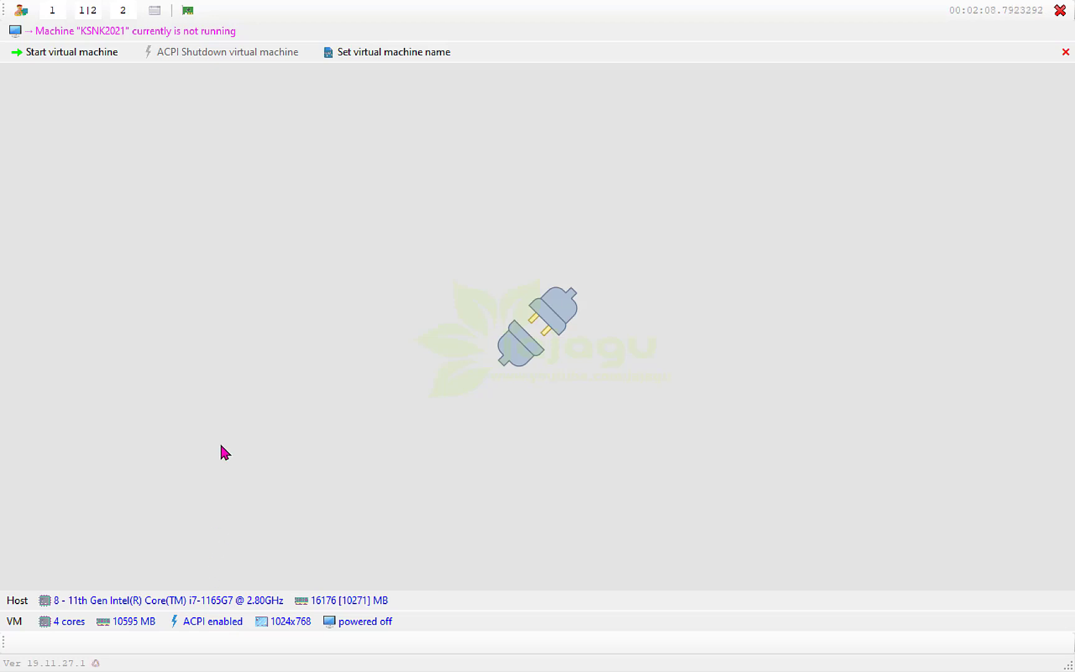
Start the KSNK2021 virtual machine from the combined view and dismiss the Google Translate popup on the CBT Sync login page.
click(91, 15)
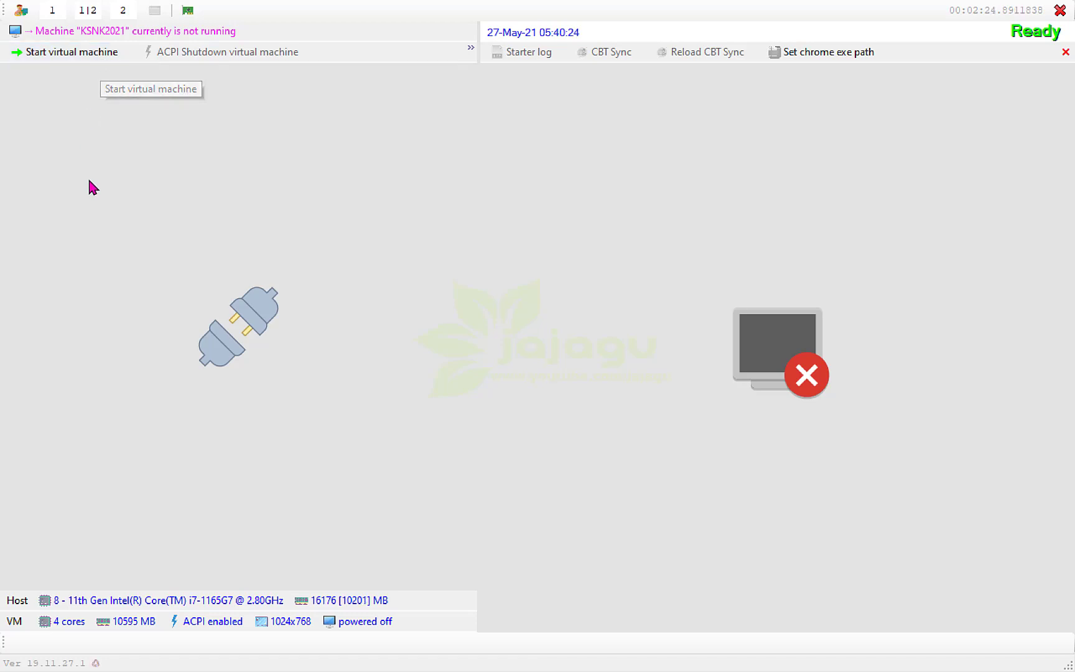
click(97, 54)
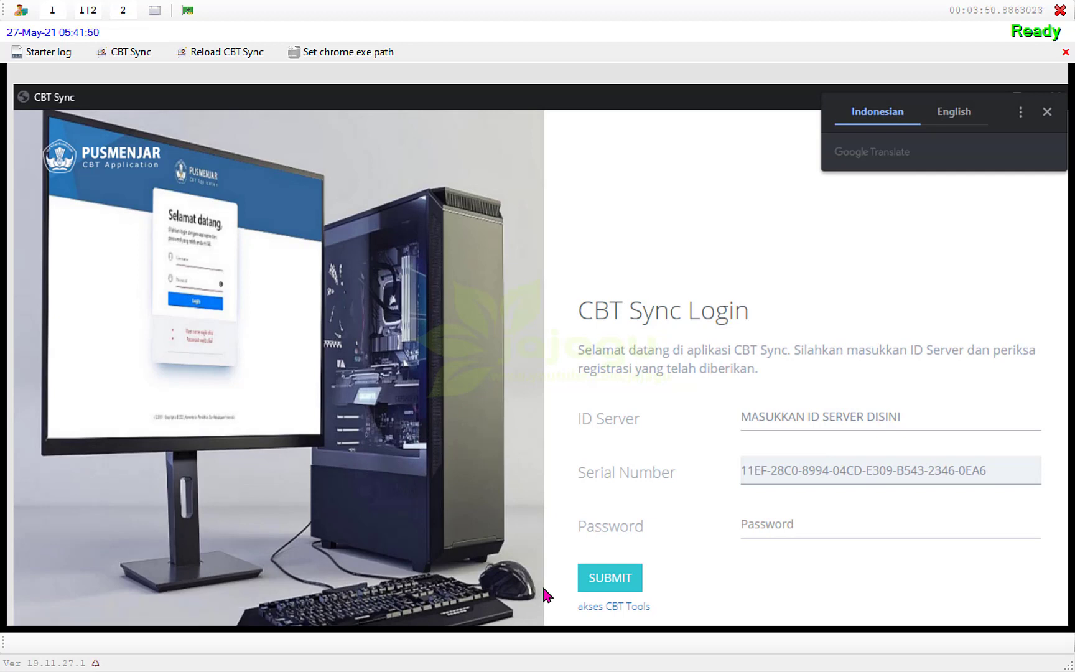
click(1046, 113)
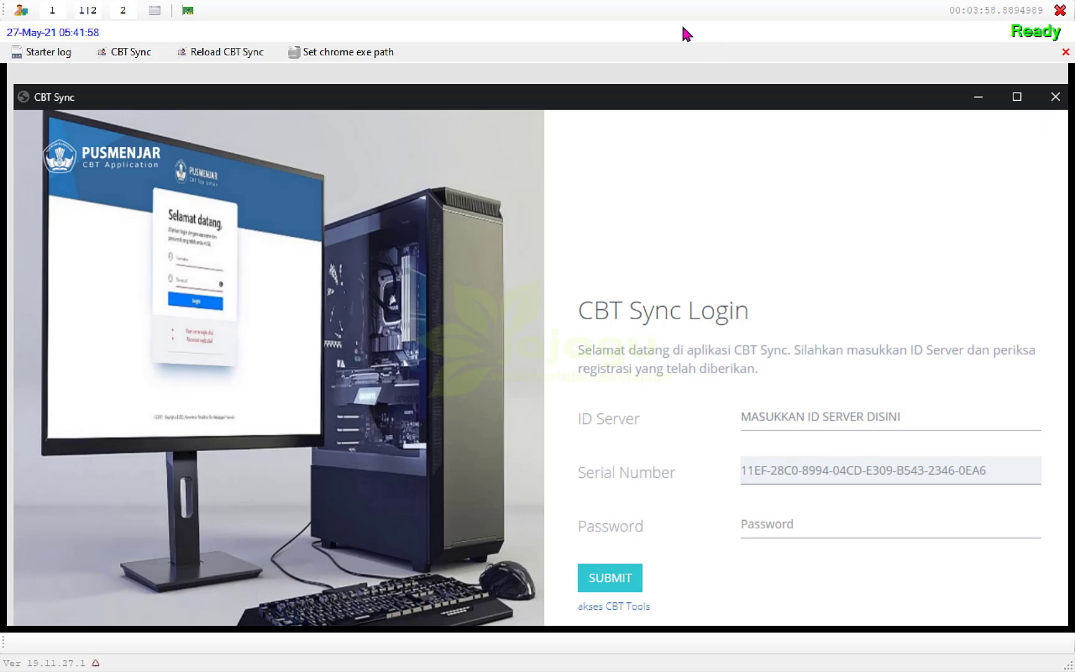
Examine the running virtual machine and the CBT Sync login page's ID Server field in separate and combined views, returning to the combined view.
click(90, 15)
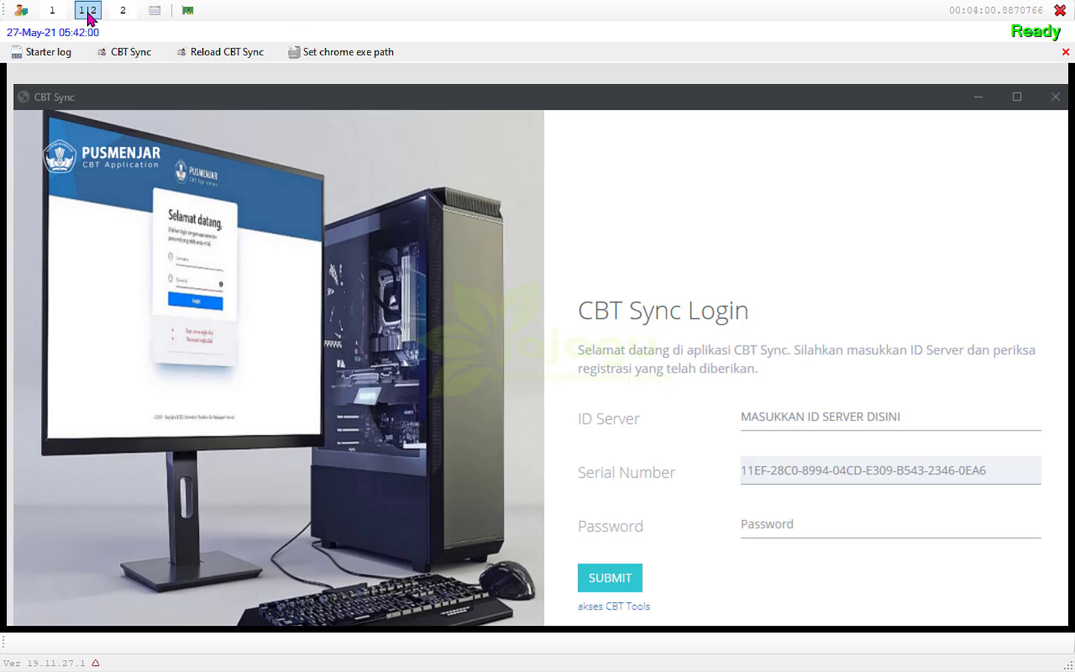
click(53, 11)
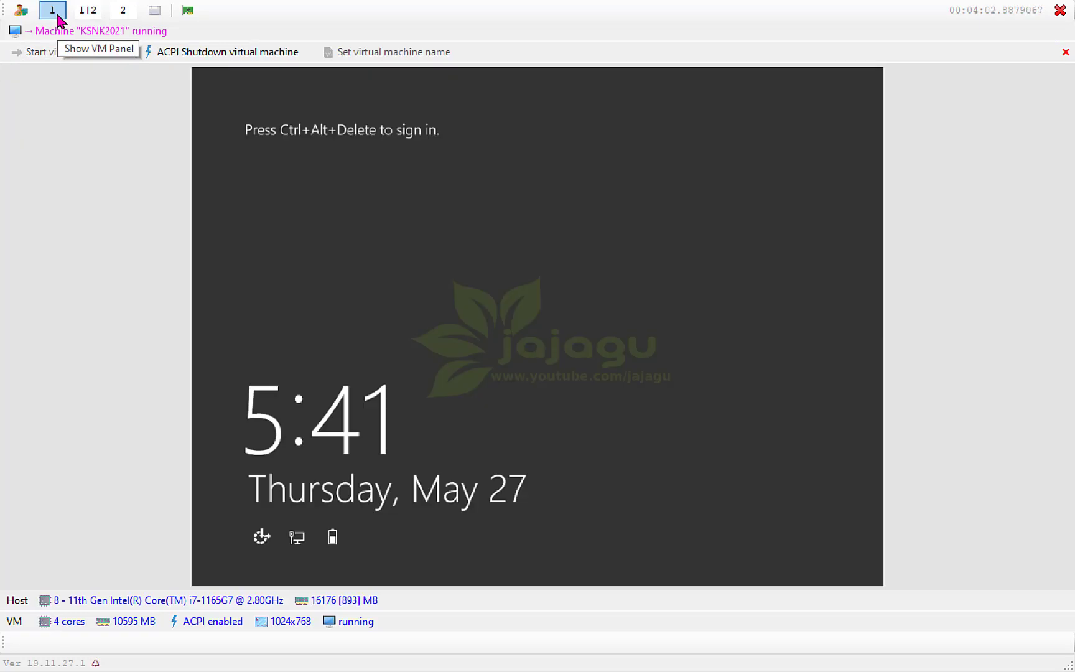
click(85, 16)
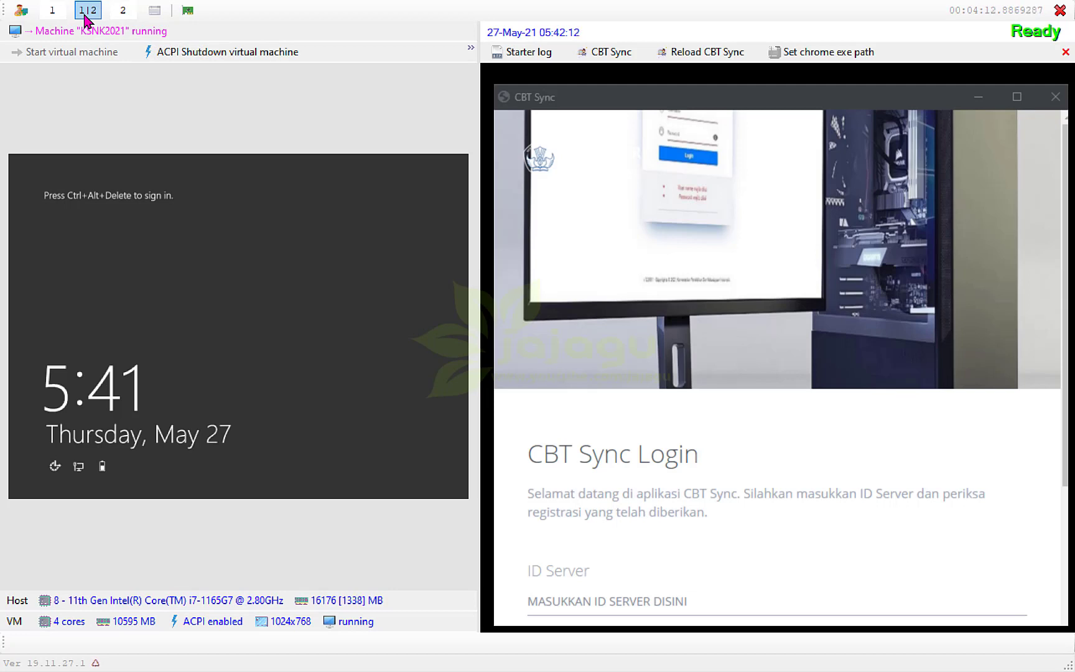
click(125, 14)
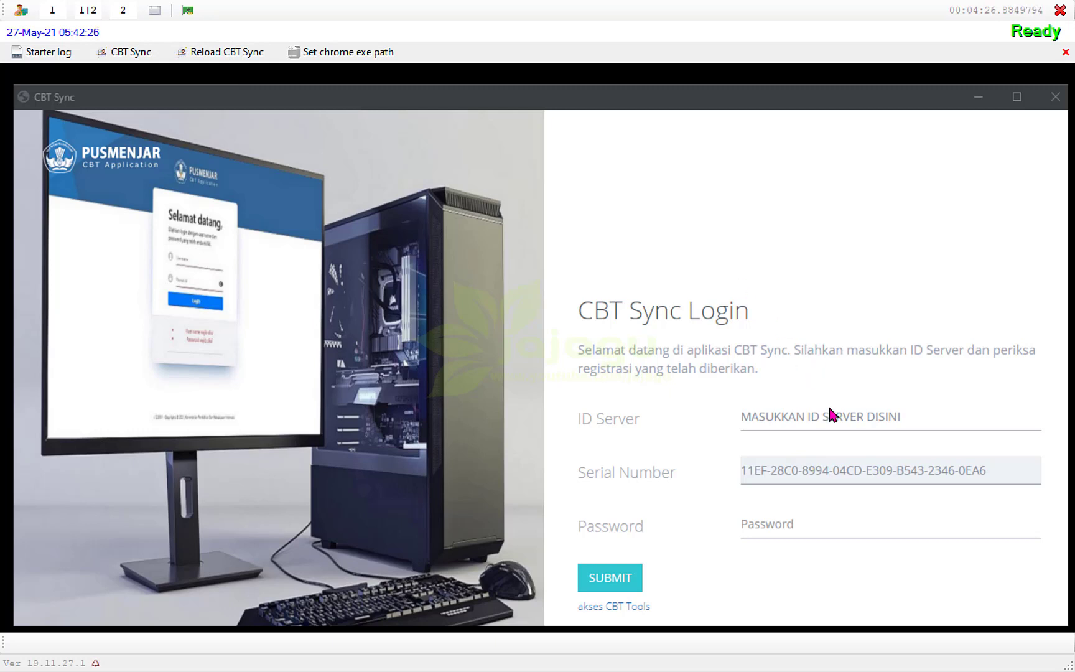
click(835, 427)
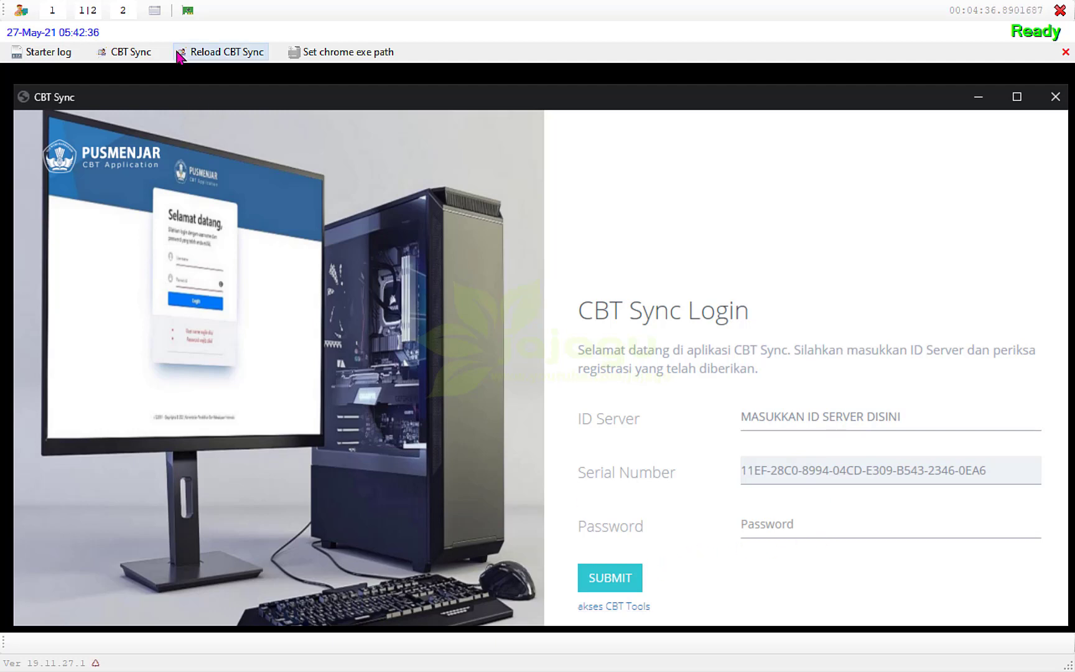
click(87, 10)
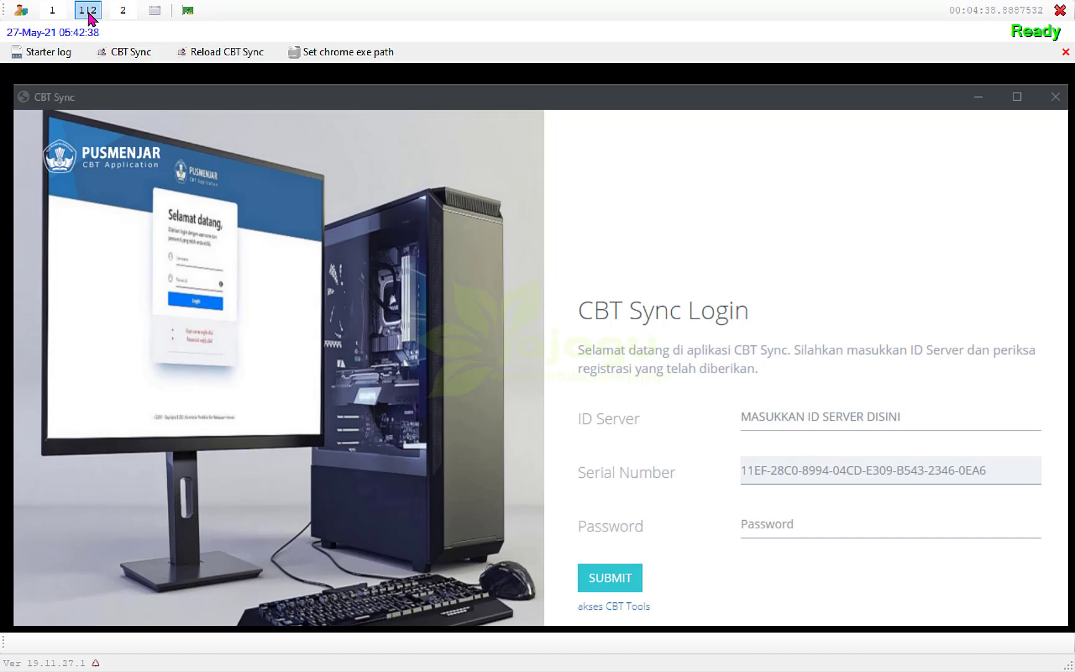